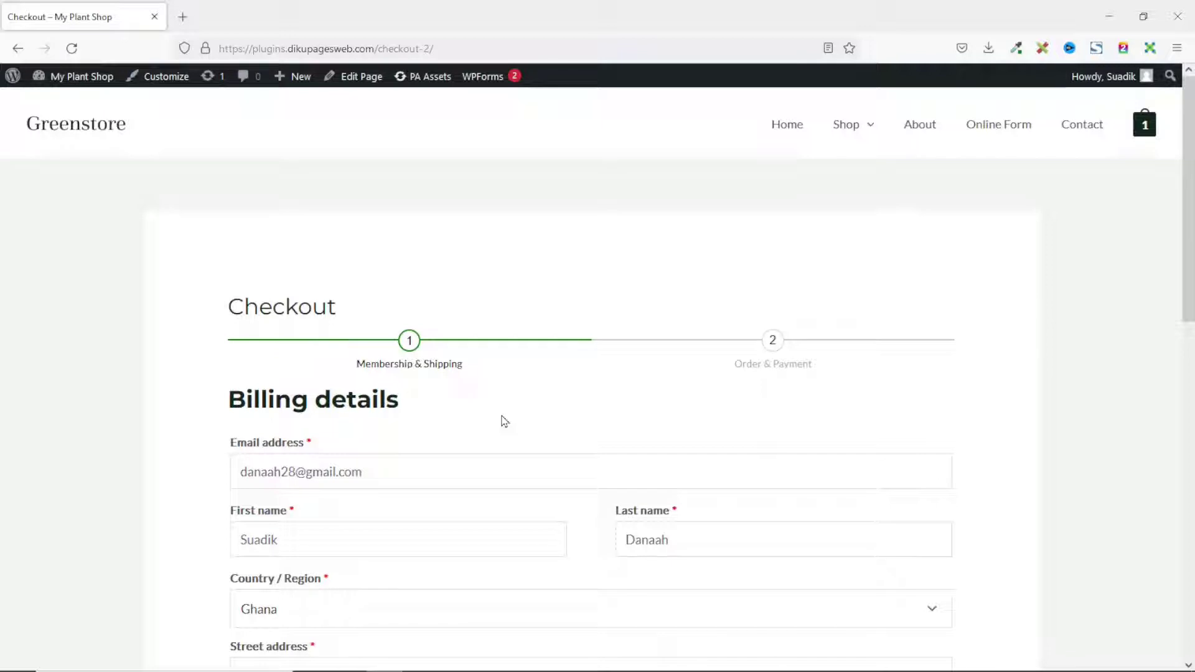
Scroll through the finished two-step checkout preview and the Greenstore home page with its empty cart.
{"action": "scroll", "coordinate": [1063, 291], "scroll_direction": "down", "scroll_amount": 10}
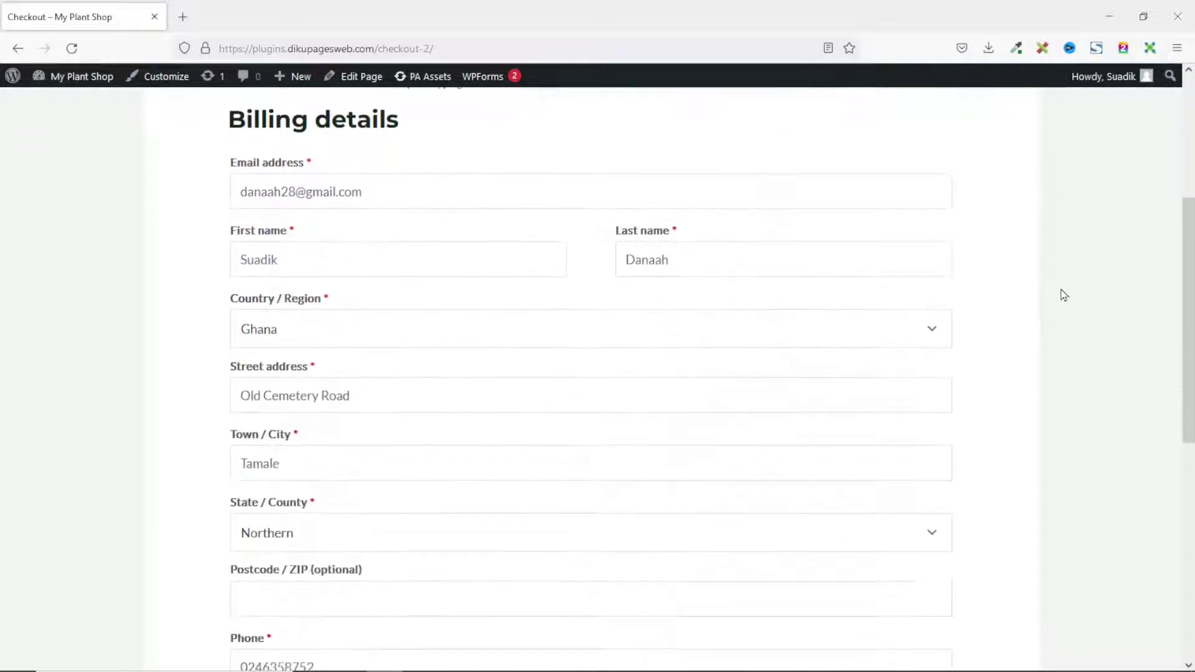
{"action": "scroll", "coordinate": [1061, 302], "scroll_direction": "up", "scroll_amount": 10}
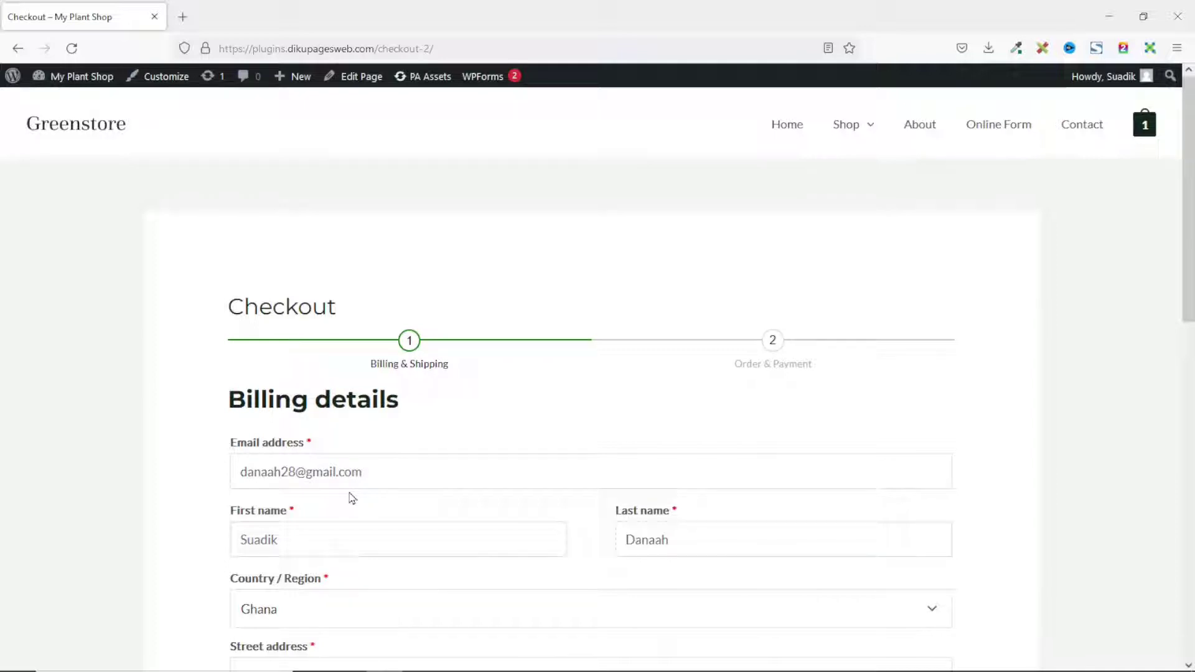
{"action": "scroll", "coordinate": [1134, 270], "scroll_direction": "down", "scroll_amount": 5}
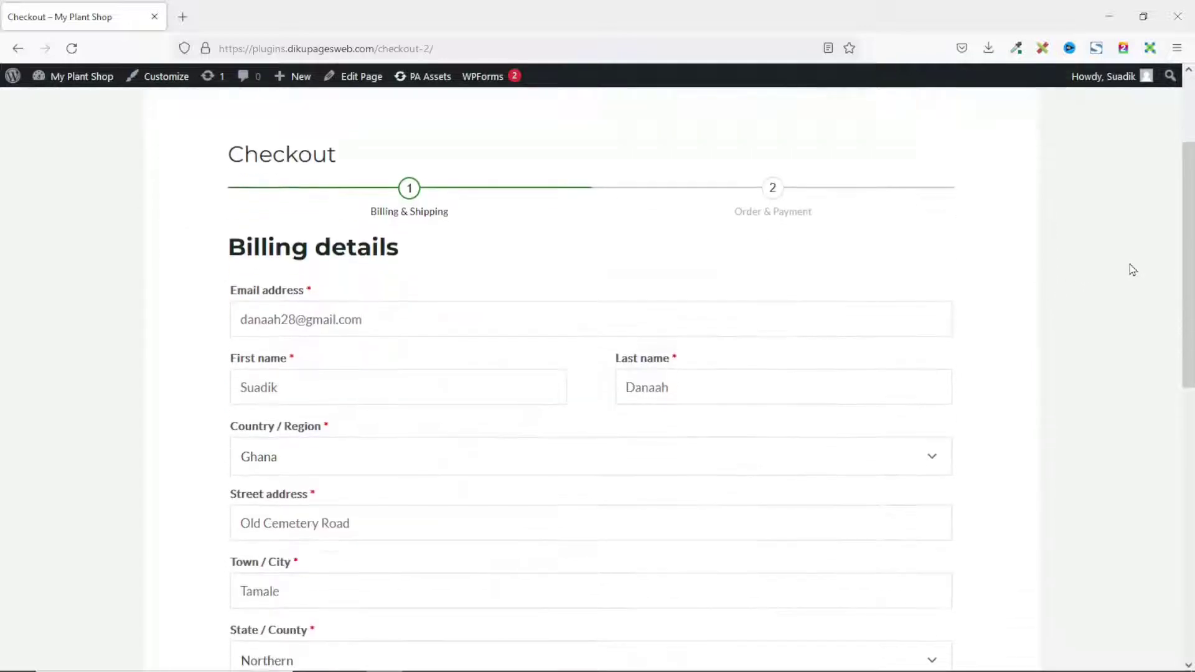
{"action": "scroll", "coordinate": [1129, 277], "scroll_direction": "down", "scroll_amount": 8}
{"action": "scroll", "coordinate": [1124, 292], "scroll_direction": "up", "scroll_amount": 3}
{"action": "scroll", "coordinate": [1124, 292], "scroll_direction": "up", "scroll_amount": 8}
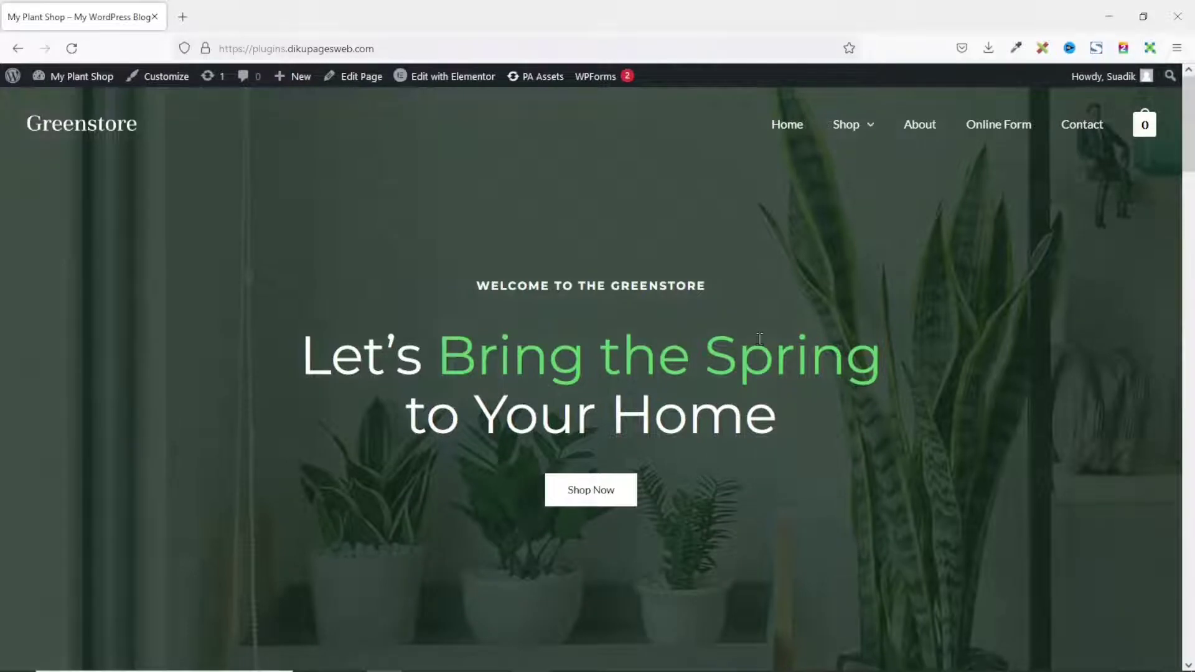
Add Birdnest Japanese to the cart from Top Products and browse the Featured, Best Selling and Sale tabs.
{"action": "scroll", "coordinate": [727, 286], "scroll_direction": "down", "scroll_amount": 10}
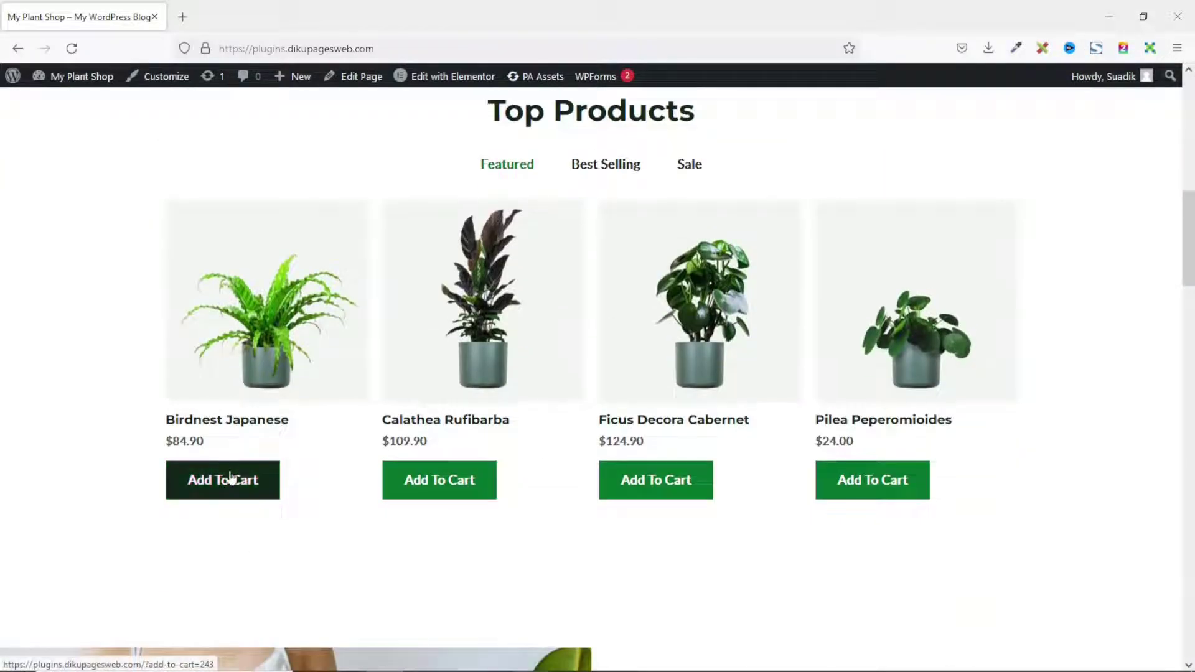
{"action": "left_click", "coordinate": [225, 485]}
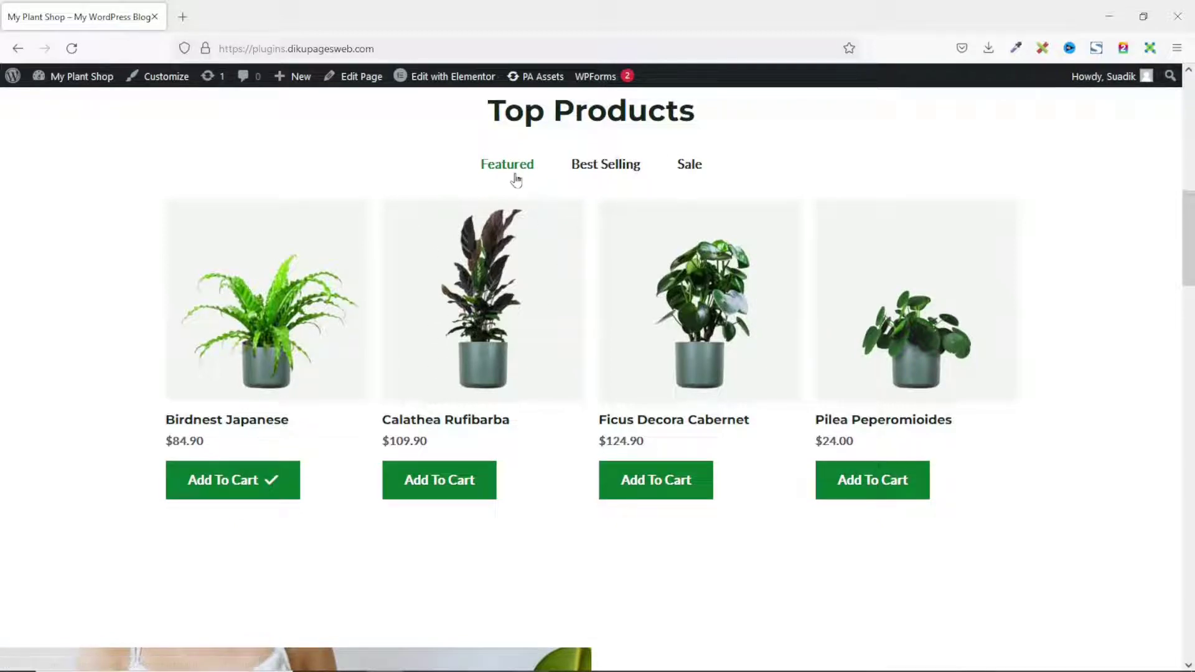
{"action": "left_click", "coordinate": [590, 166]}
{"action": "left_click", "coordinate": [707, 180]}
{"action": "left_click", "coordinate": [622, 168]}
{"action": "left_click", "coordinate": [511, 167]}
{"action": "left_click", "coordinate": [583, 168]}
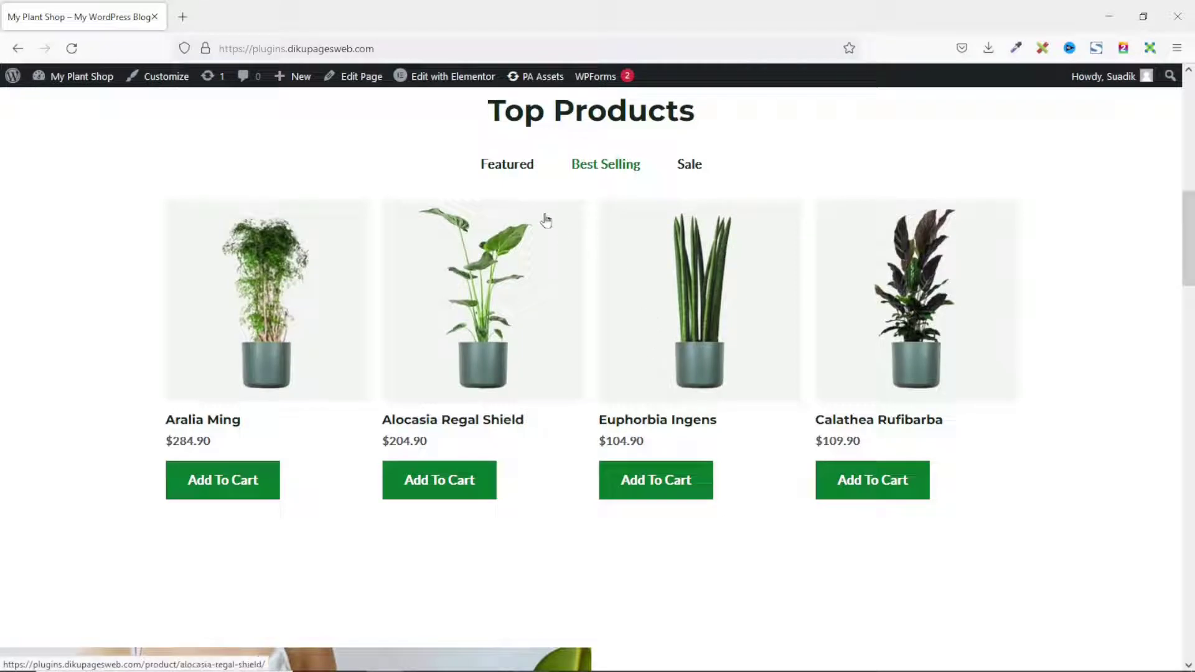
{"action": "left_click", "coordinate": [511, 172]}
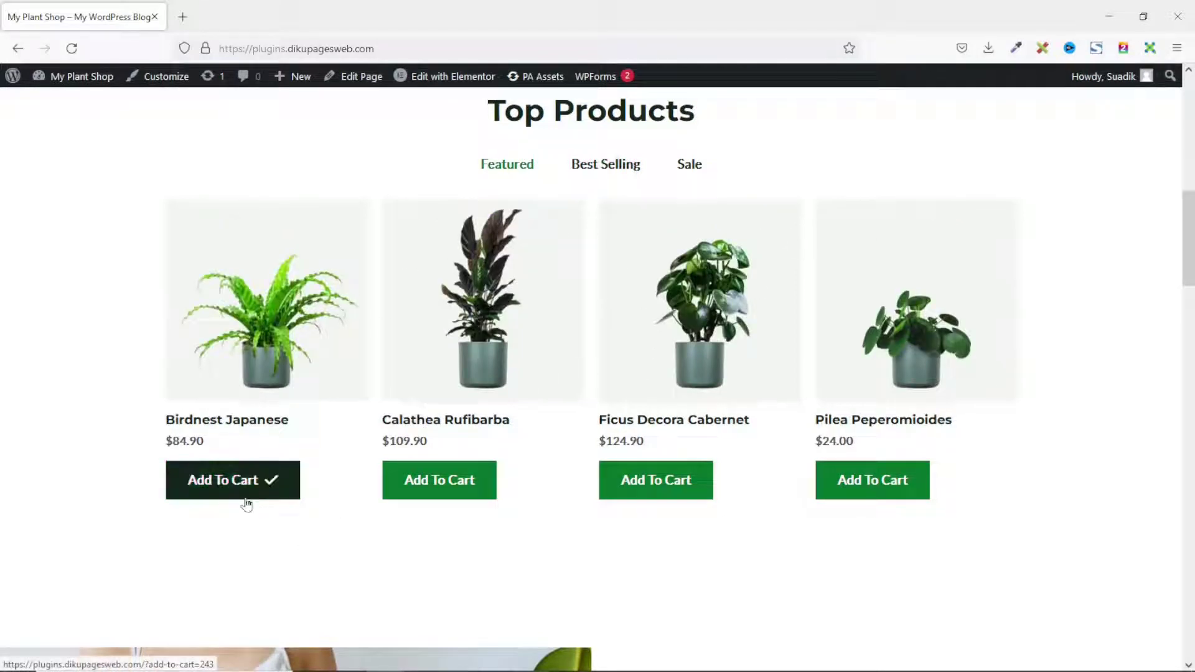
Go from the cart icon to checkout with the $84.90 Birdnest Japanese.
{"action": "scroll", "coordinate": [928, 468], "scroll_direction": "up", "scroll_amount": 8}
{"action": "scroll", "coordinate": [927, 469], "scroll_direction": "up", "scroll_amount": 3}
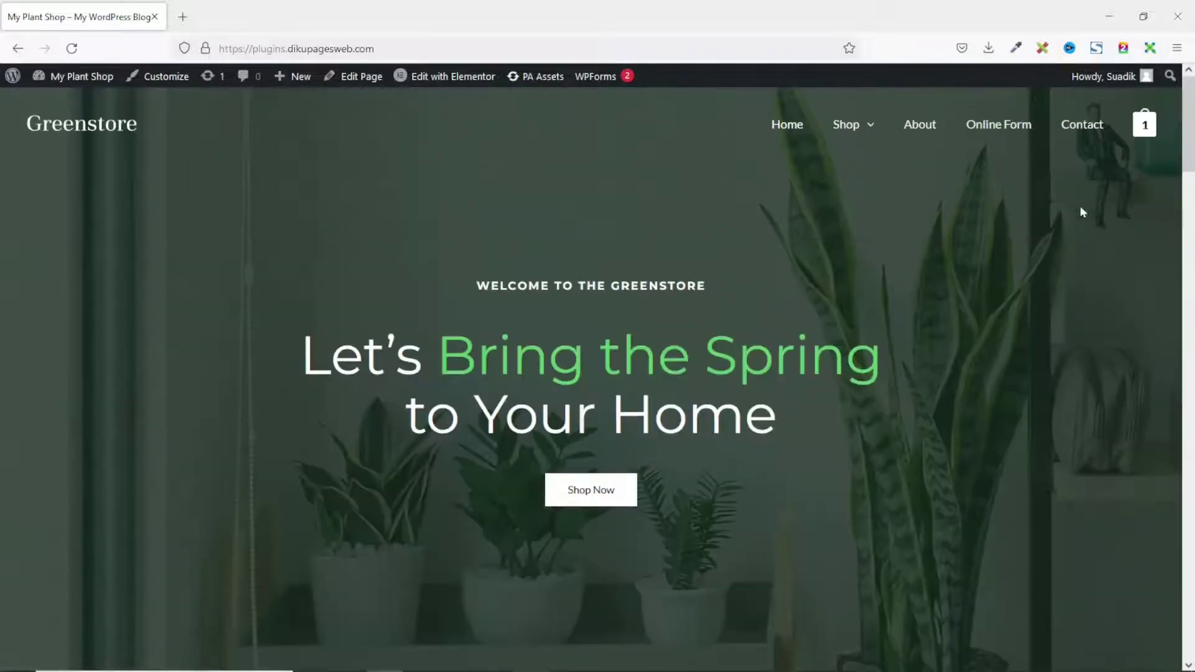
{"action": "mouse_move", "coordinate": [1148, 131]}
{"action": "left_click", "coordinate": [1052, 367]}
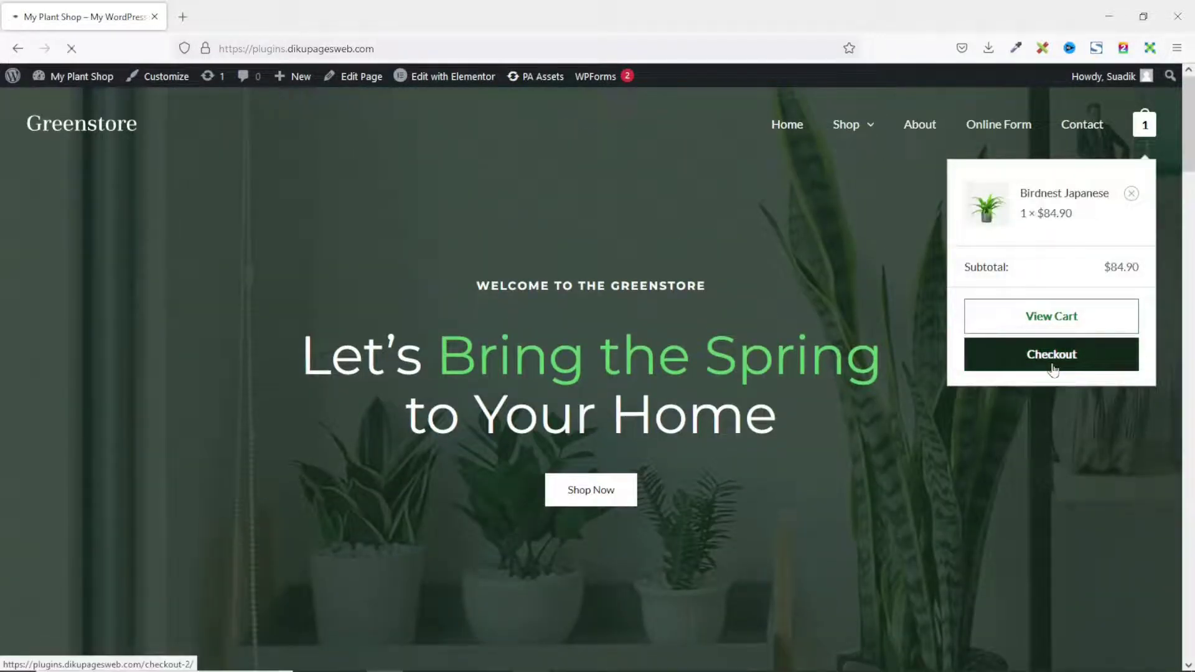
Scroll through the default one-page Billing details and the $84.90 cash-on-delivery order summary.
{"action": "scroll", "coordinate": [666, 333], "scroll_direction": "down", "scroll_amount": 5}
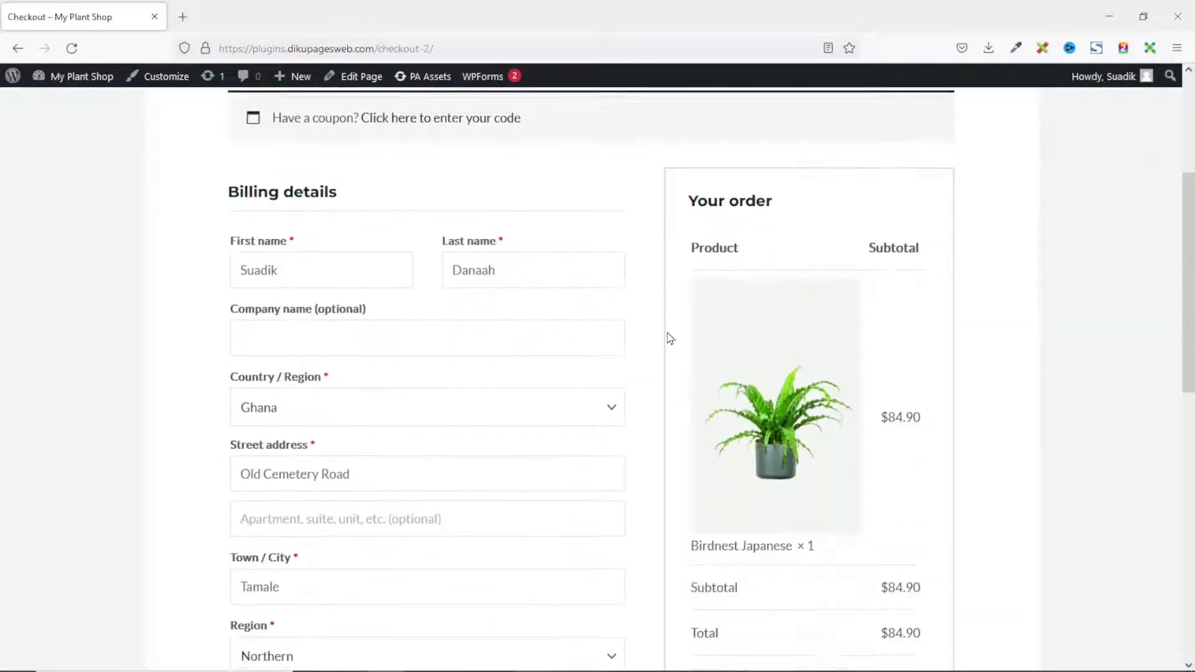
{"action": "scroll", "coordinate": [669, 340], "scroll_direction": "down", "scroll_amount": 8}
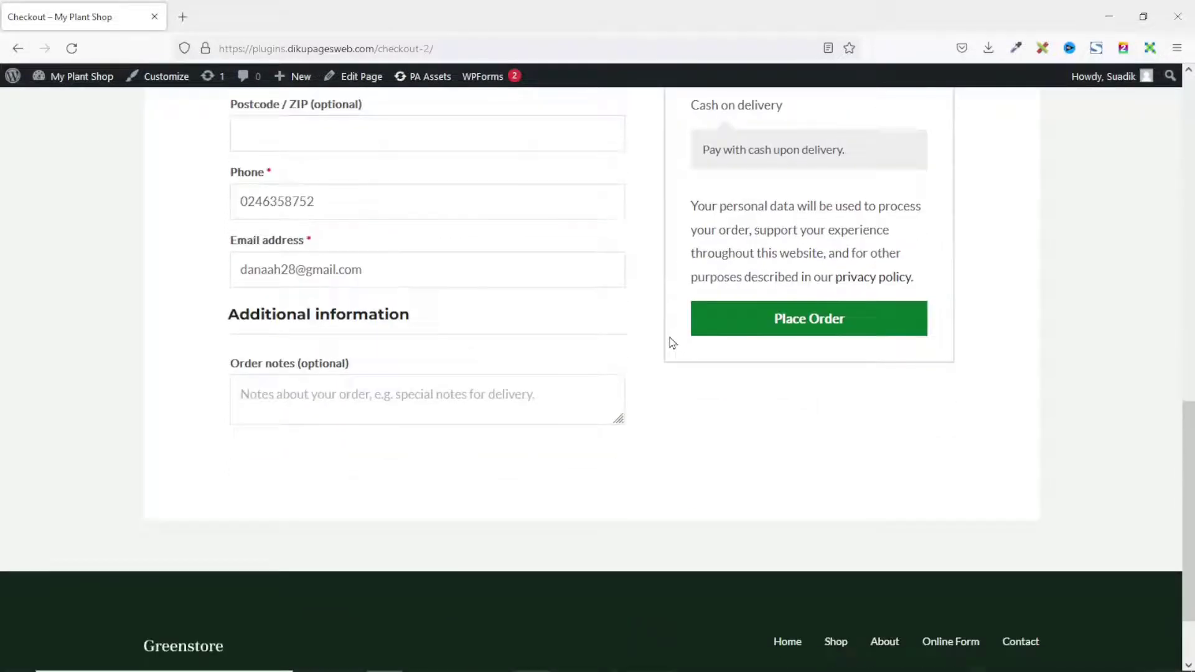
{"action": "scroll", "coordinate": [669, 393], "scroll_direction": "up", "scroll_amount": 5}
{"action": "scroll", "coordinate": [669, 393], "scroll_direction": "up", "scroll_amount": 8}
{"action": "scroll", "coordinate": [670, 393], "scroll_direction": "down", "scroll_amount": 8}
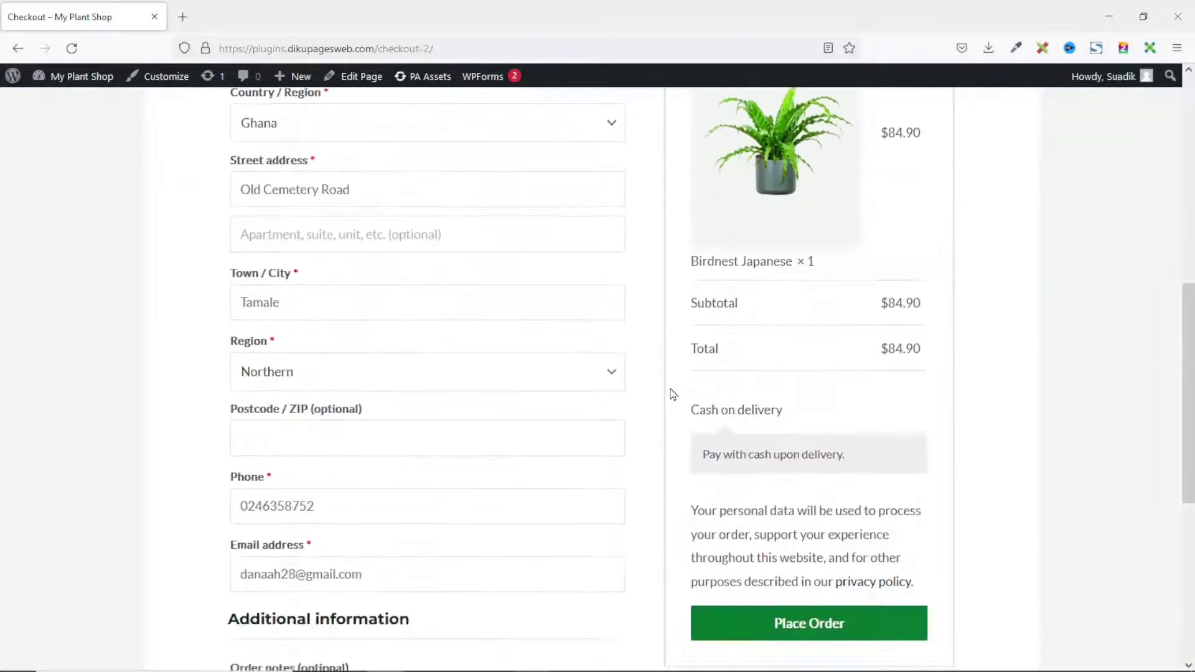
{"action": "scroll", "coordinate": [673, 394], "scroll_direction": "down", "scroll_amount": 1}
{"action": "left_click", "coordinate": [328, 443]}
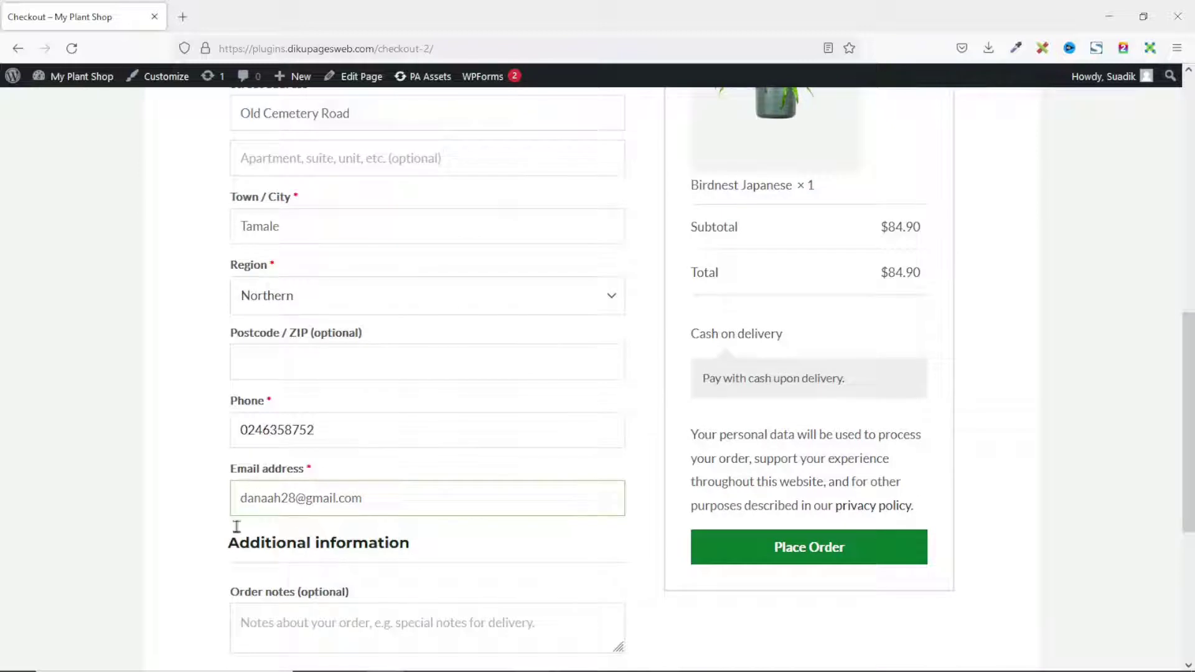
{"action": "scroll", "coordinate": [405, 179], "scroll_direction": "up", "scroll_amount": 5}
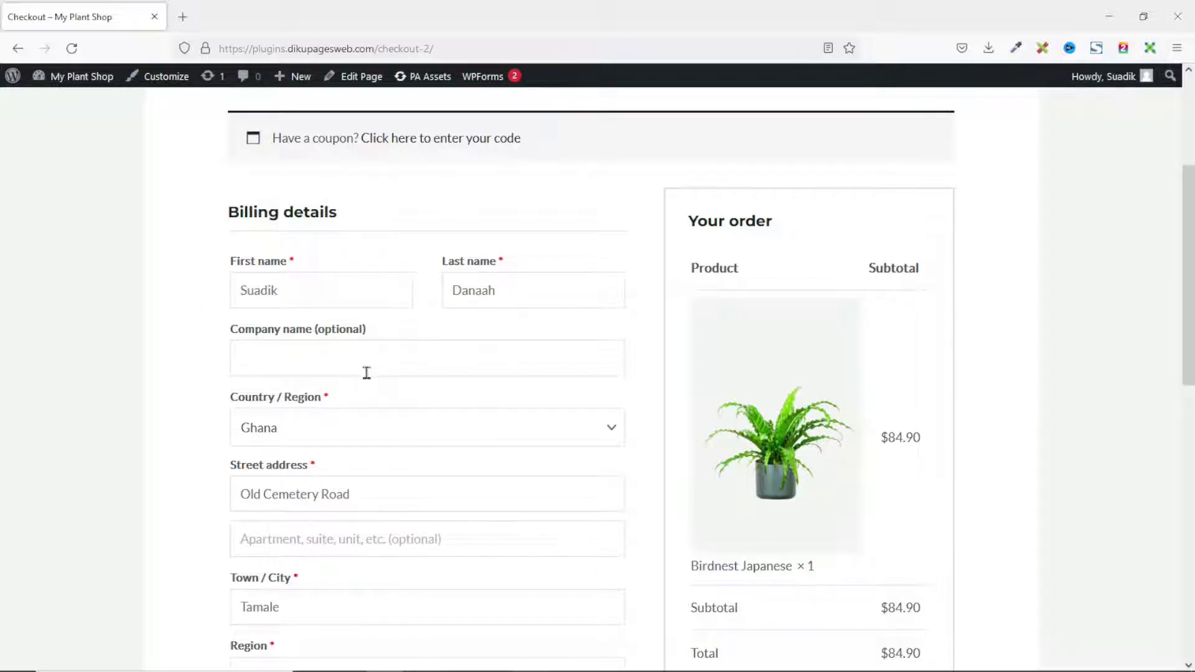
{"action": "scroll", "coordinate": [522, 411], "scroll_direction": "up", "scroll_amount": 3}
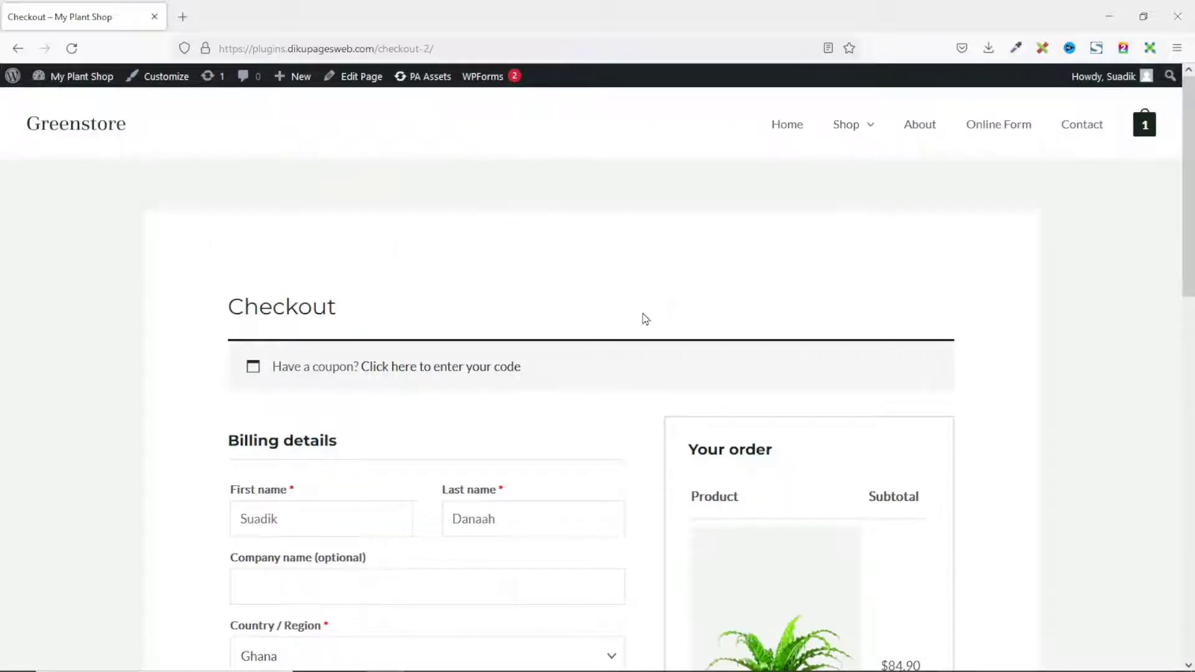
From the dashboard's Plugins > Add New page, search the plugin directory for 'multi step'.
{"action": "left_click", "coordinate": [81, 79]}
{"action": "mouse_move", "coordinate": [50, 560]}
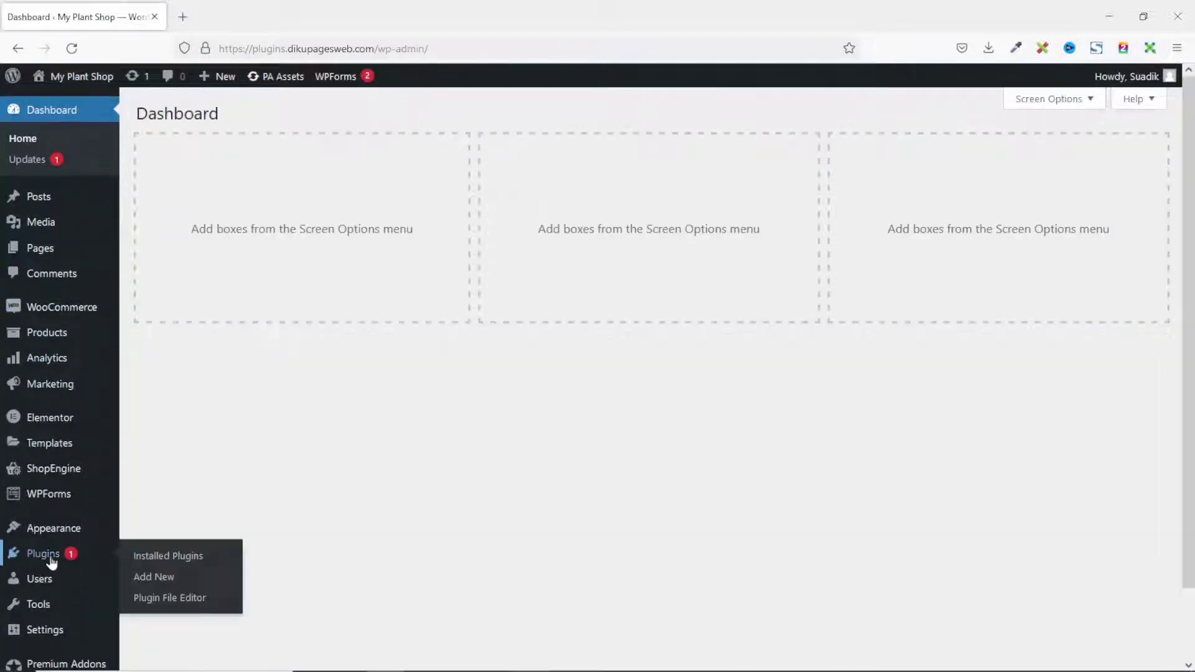
{"action": "left_click", "coordinate": [159, 582]}
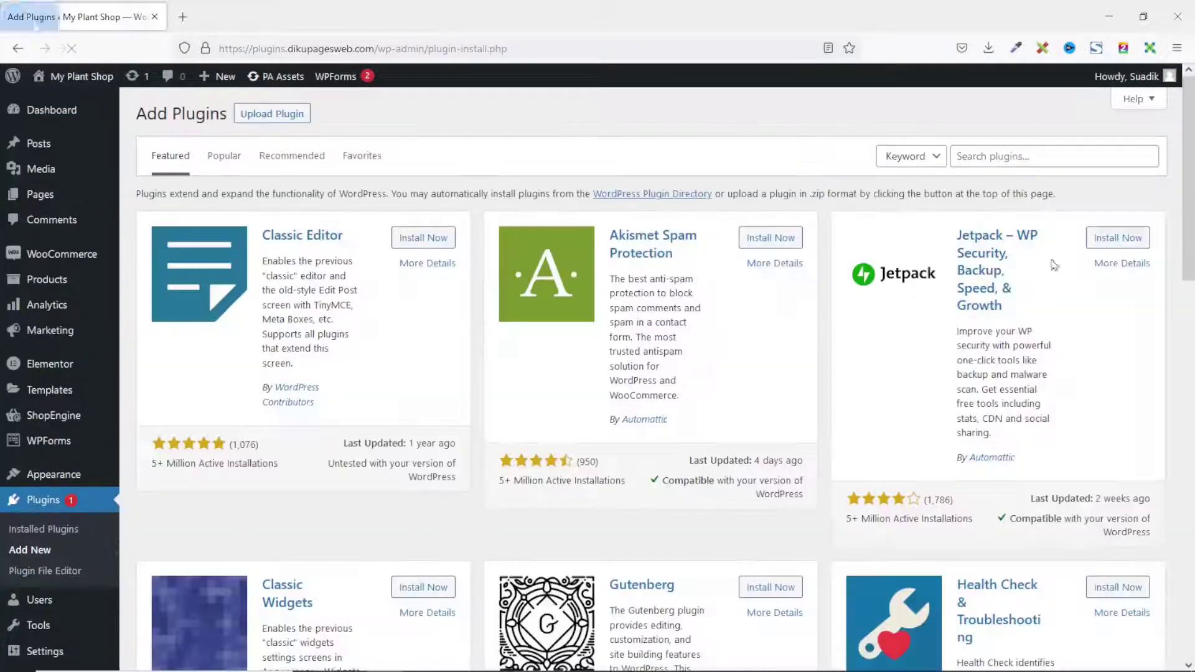
{"action": "left_click", "coordinate": [1017, 155]}
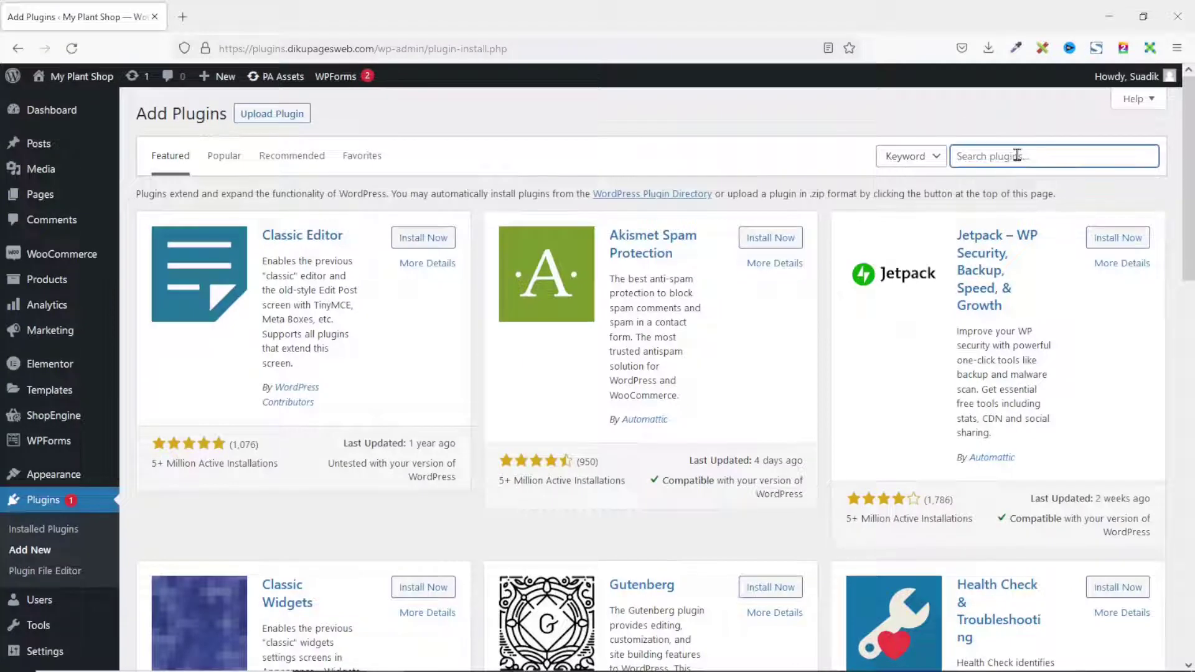
{"action": "type", "text": "multi step checkout"}
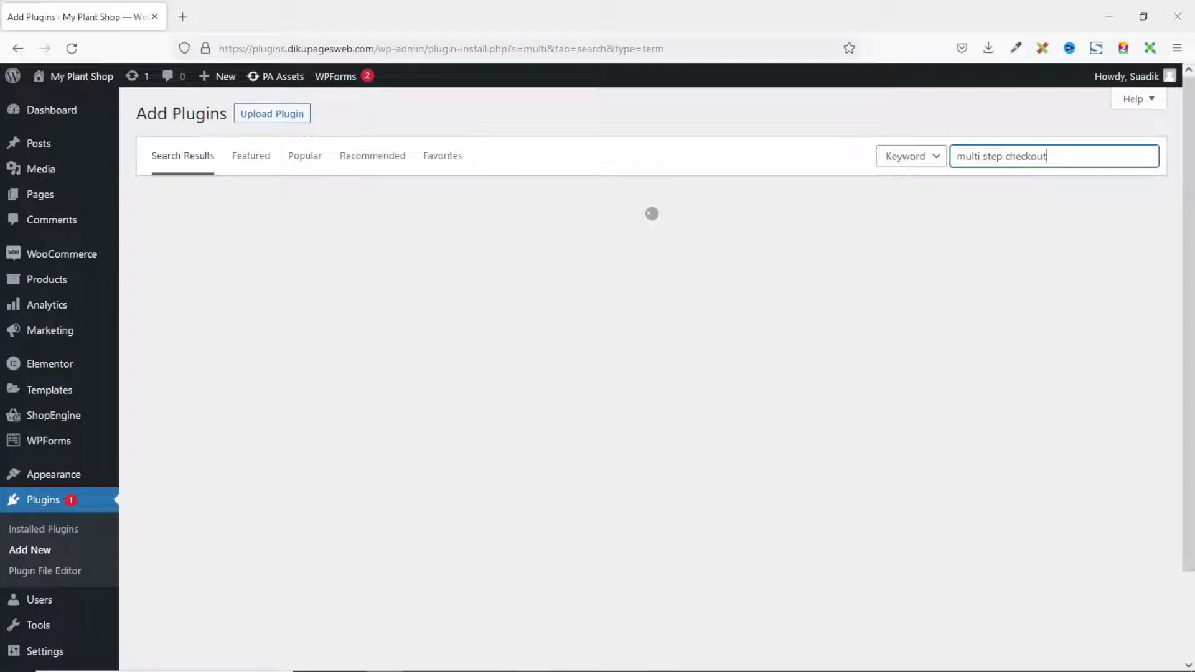
{"action": "scroll", "coordinate": [762, 331], "scroll_direction": "down", "scroll_amount": 3}
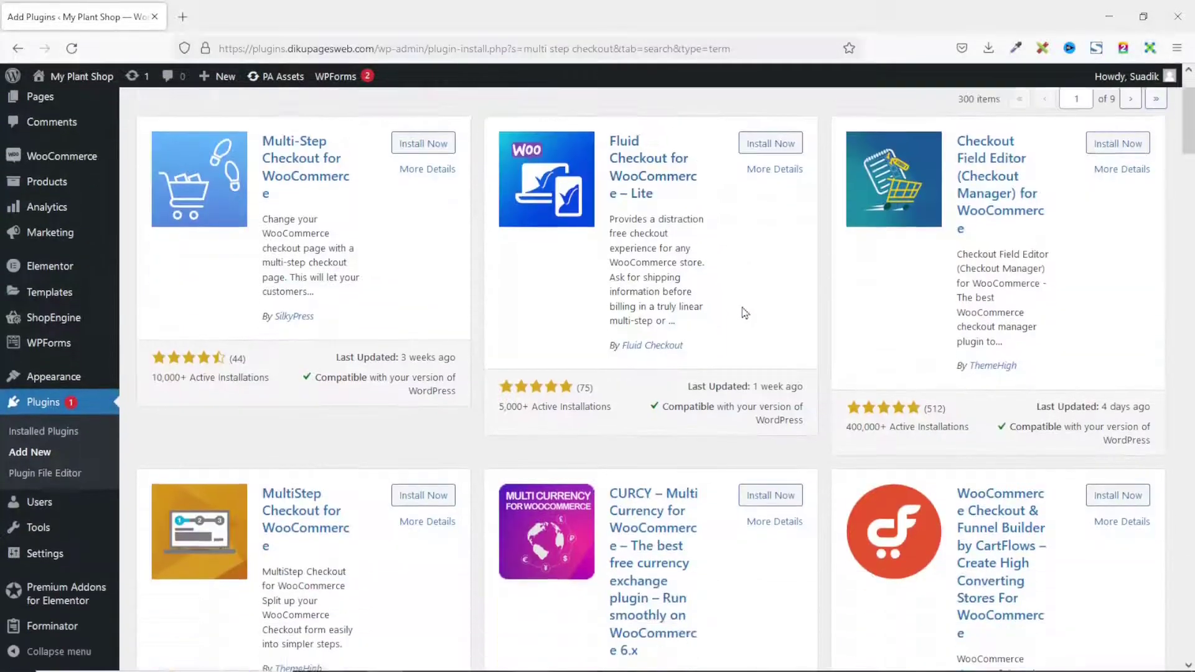
{"action": "scroll", "coordinate": [763, 330], "scroll_direction": "up", "scroll_amount": 5}
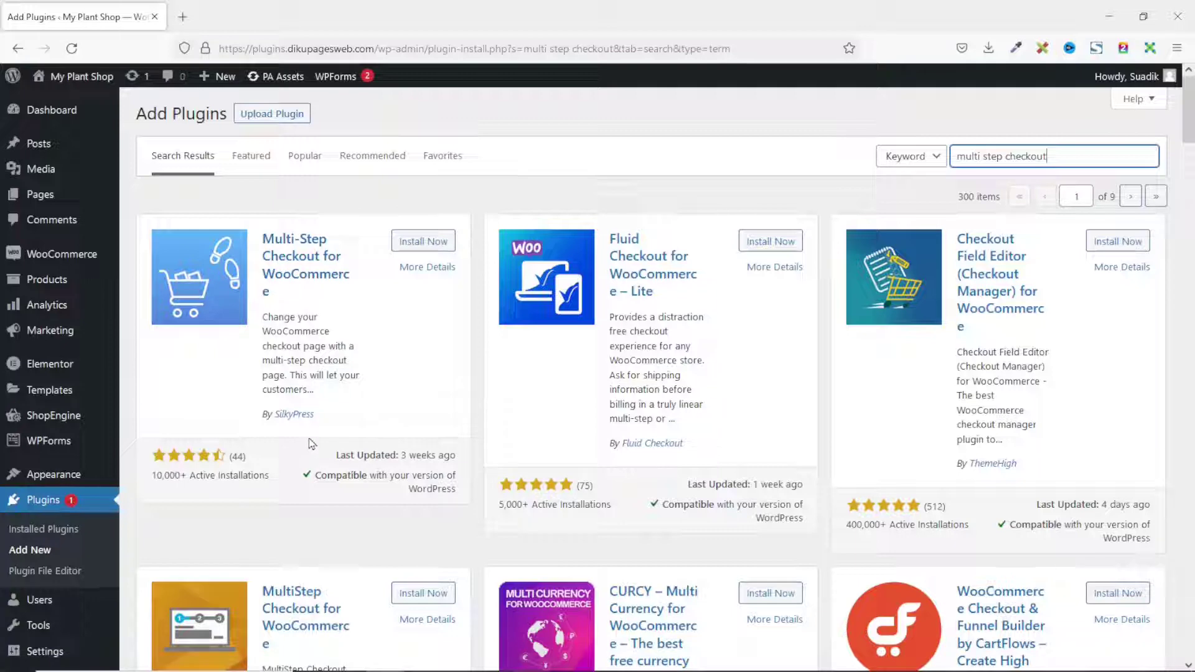
Install and activate Multi-Step Checkout for WooCommerce, open its settings, and open the storefront in a new tab.
{"action": "left_click", "coordinate": [442, 245]}
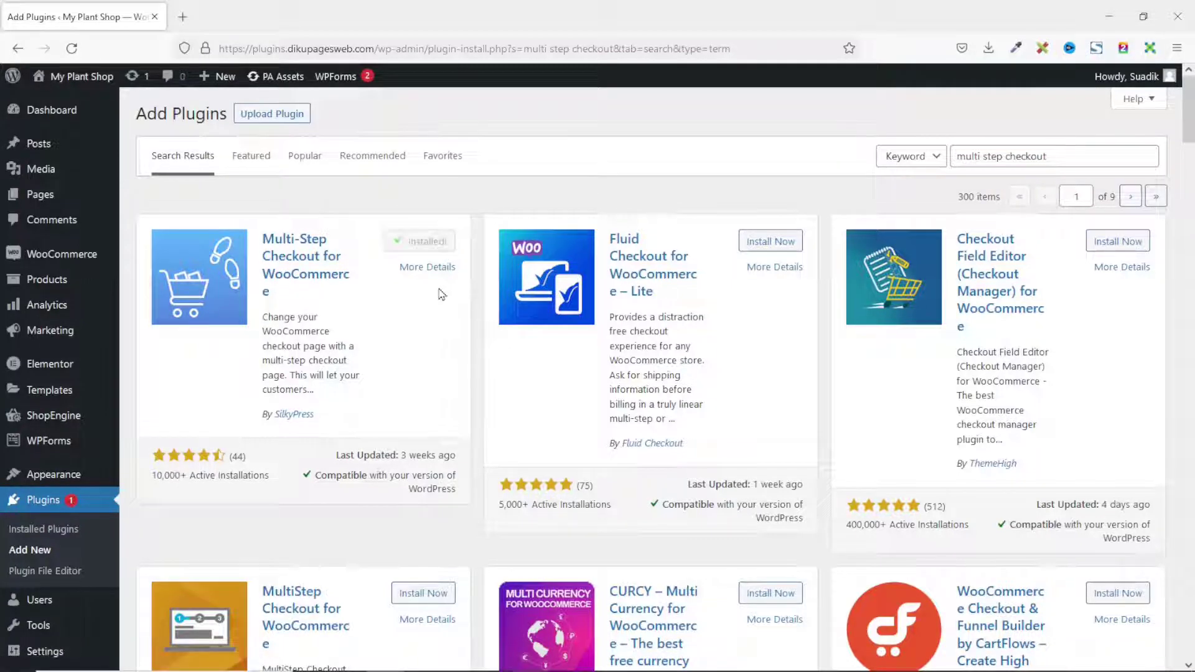
{"action": "left_click", "coordinate": [431, 244]}
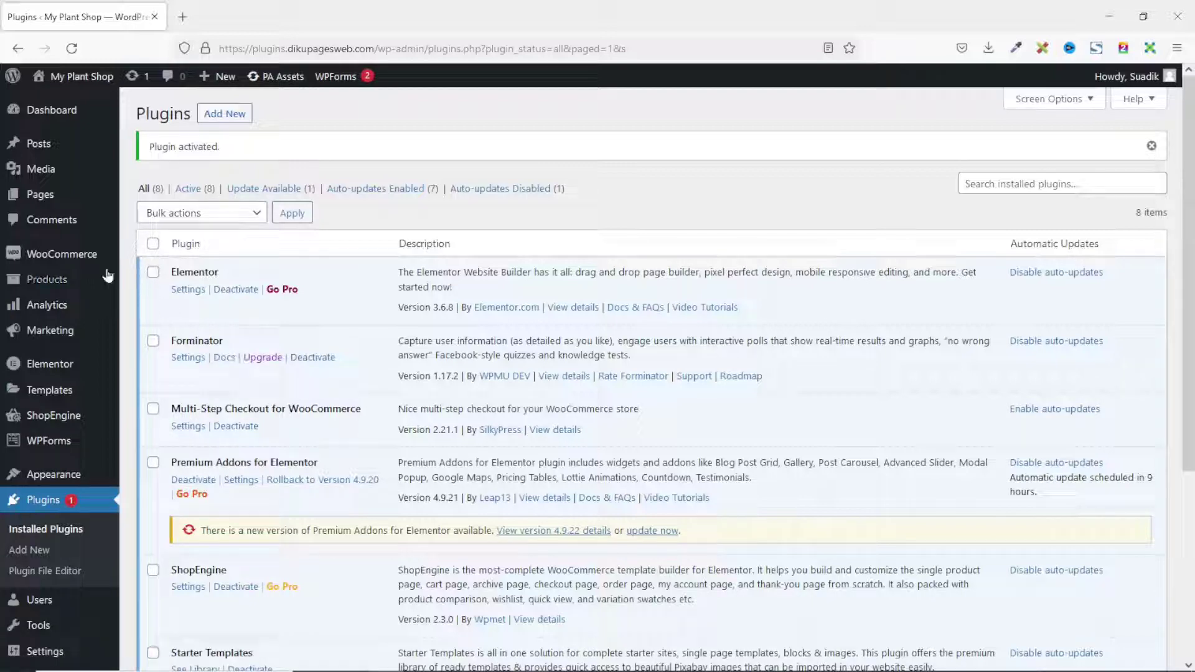
{"action": "mouse_move", "coordinate": [74, 255]}
{"action": "left_click", "coordinate": [208, 300]}
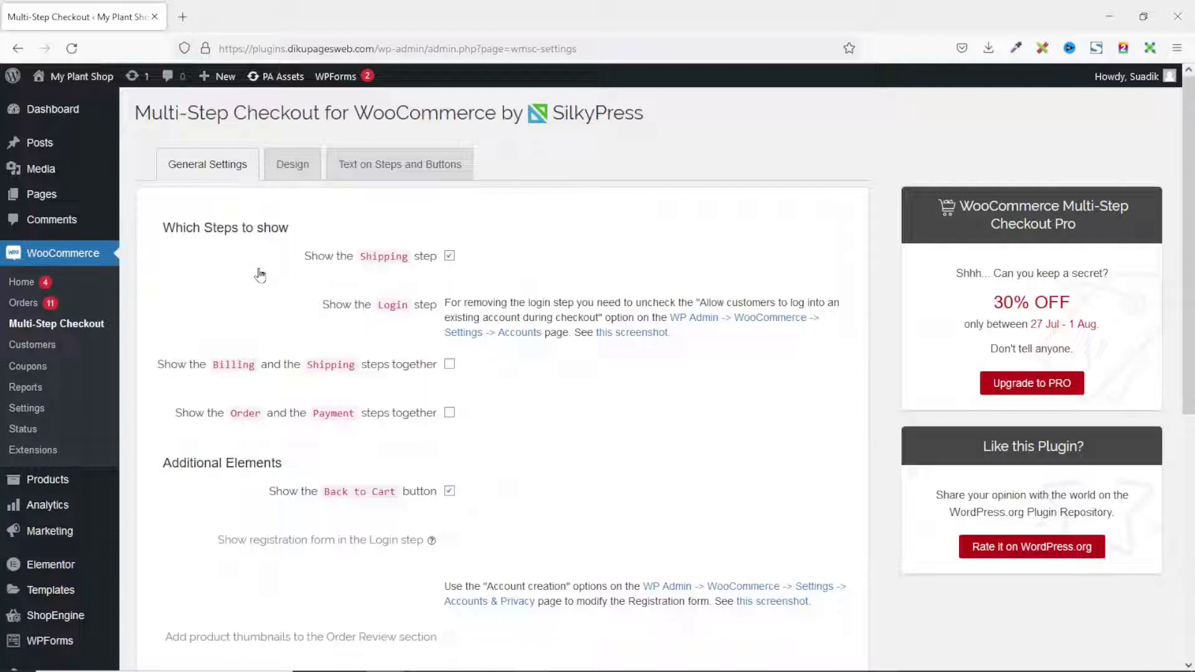
{"action": "middle_click", "coordinate": [84, 76]}
In the storefront tab, go to checkout and scroll through the new multi-step Billing step.
{"action": "left_click", "coordinate": [231, 14]}
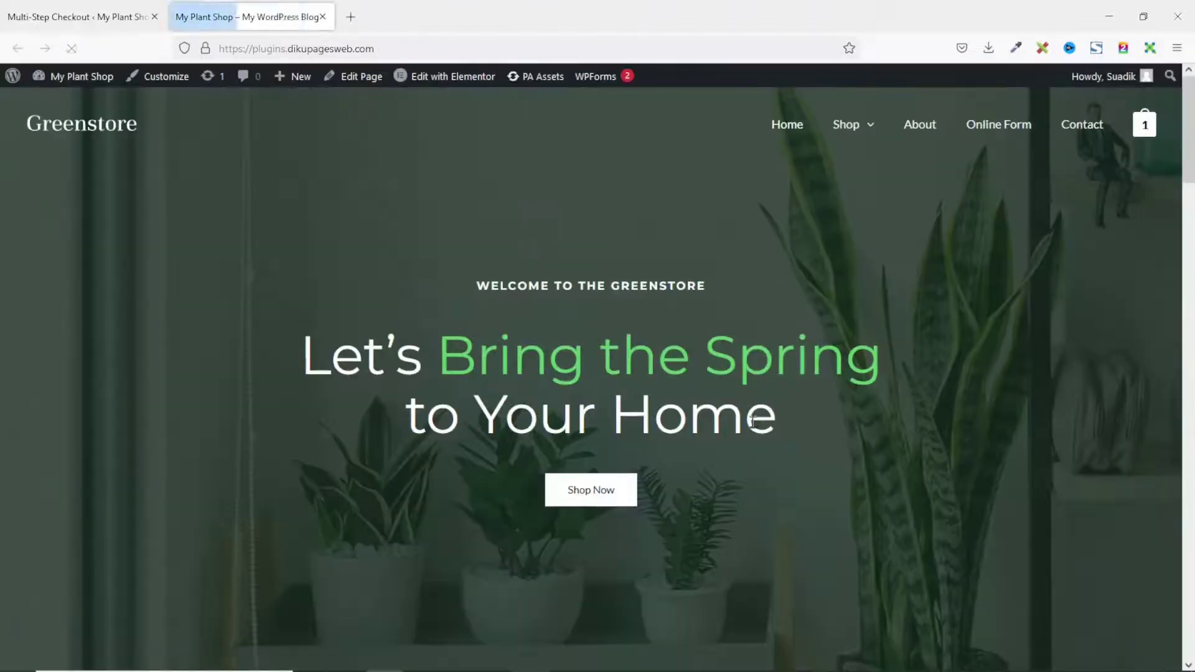
{"action": "mouse_move", "coordinate": [1150, 140]}
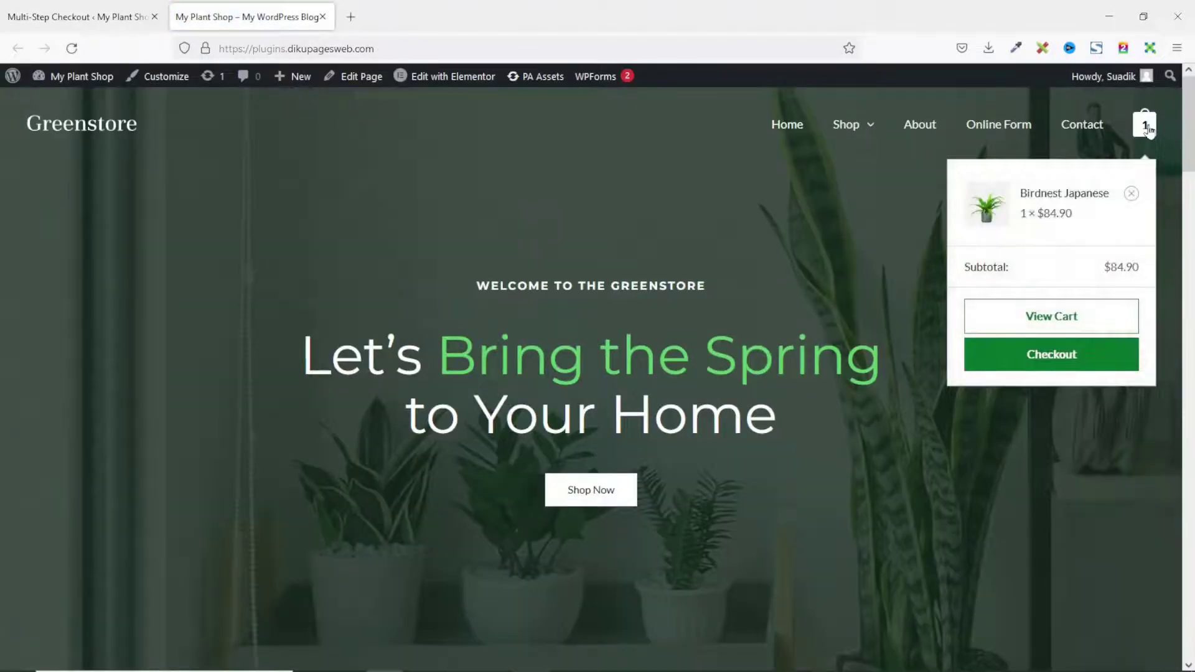
{"action": "left_click", "coordinate": [1058, 360]}
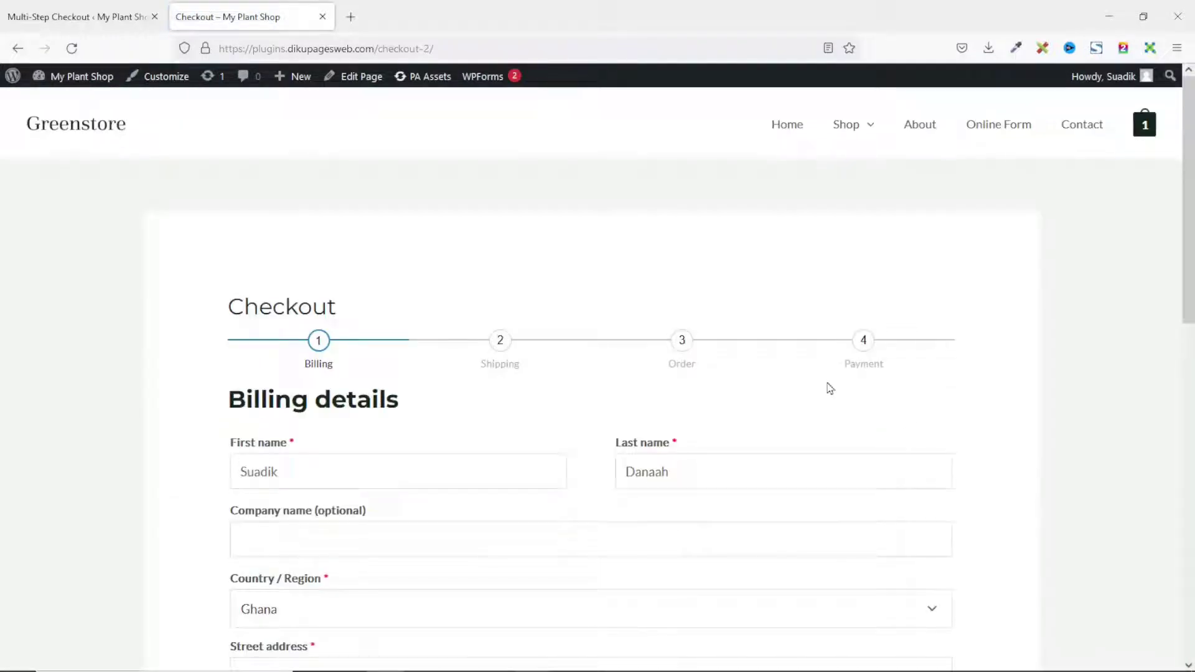
{"action": "scroll", "coordinate": [780, 313], "scroll_direction": "down", "scroll_amount": 2}
{"action": "scroll", "coordinate": [782, 312], "scroll_direction": "down", "scroll_amount": 10}
{"action": "scroll", "coordinate": [783, 310], "scroll_direction": "up", "scroll_amount": 8}
{"action": "scroll", "coordinate": [783, 310], "scroll_direction": "up", "scroll_amount": 4}
{"action": "scroll", "coordinate": [487, 391], "scroll_direction": "down", "scroll_amount": 1}
{"action": "scroll", "coordinate": [485, 388], "scroll_direction": "down", "scroll_amount": 10}
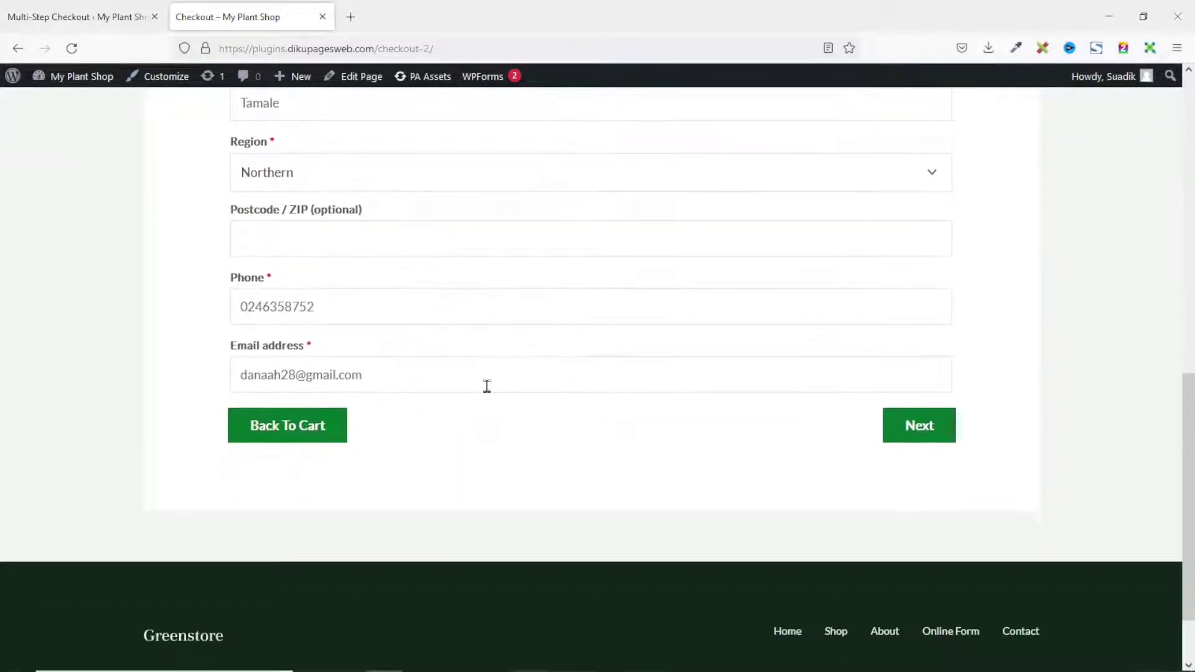
Advance the checkout through Shipping and Order to the Payment step, then return to the settings.
{"action": "left_click", "coordinate": [914, 429]}
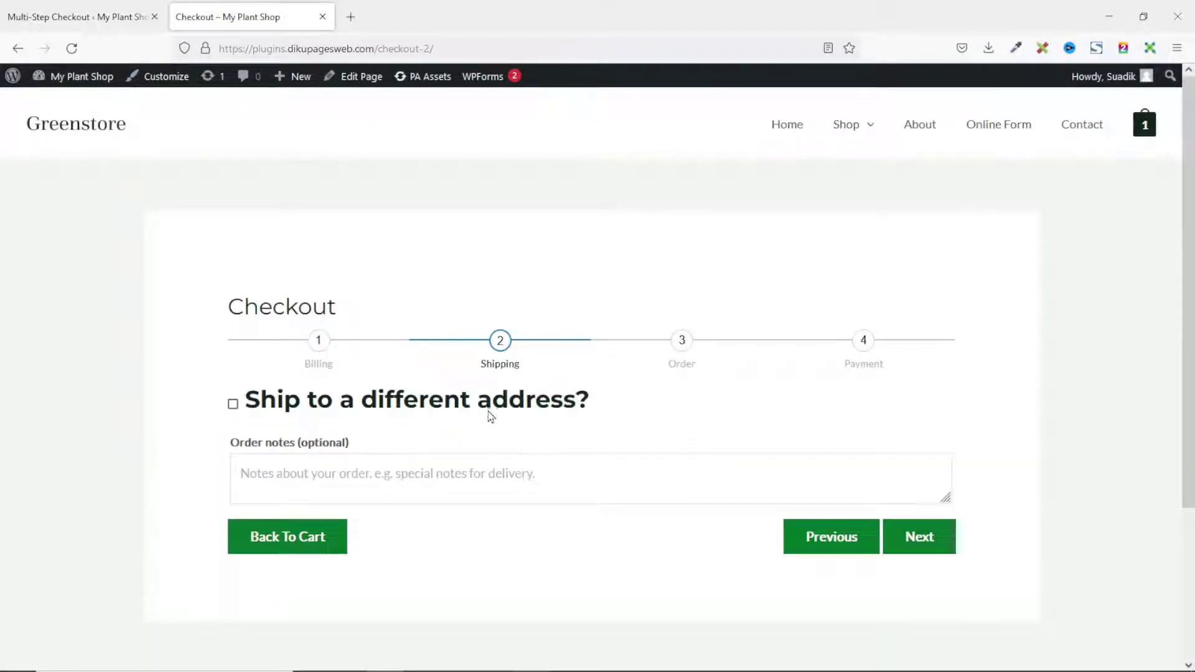
{"action": "left_click", "coordinate": [922, 539]}
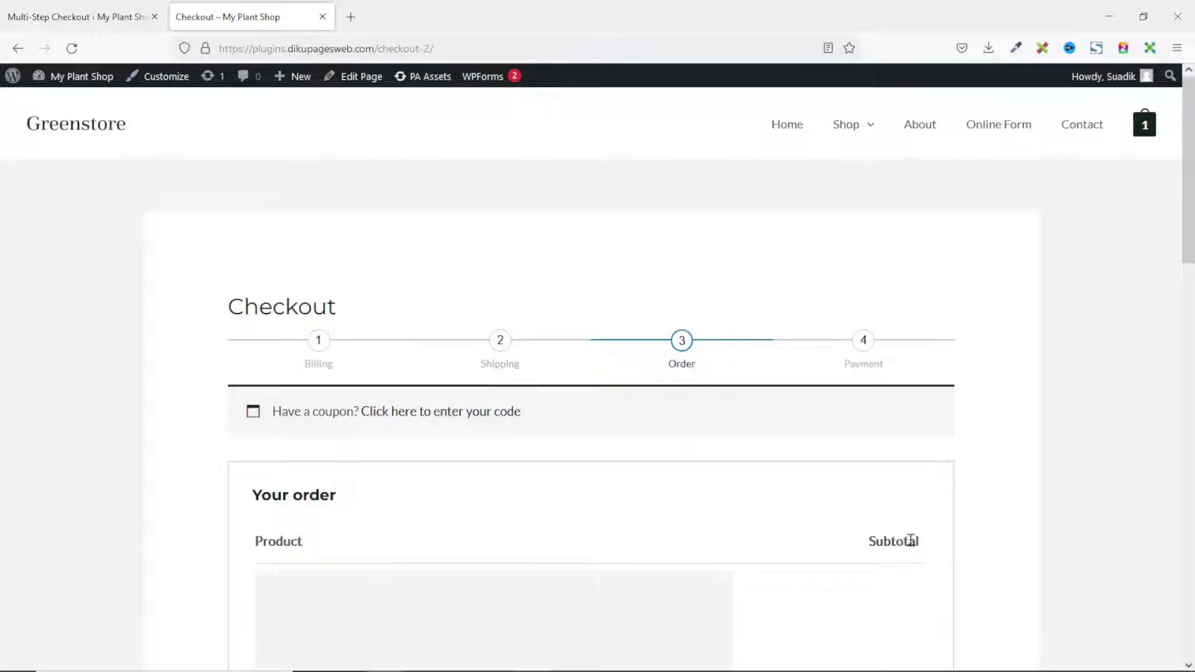
{"action": "scroll", "coordinate": [737, 420], "scroll_direction": "down", "scroll_amount": 8}
{"action": "scroll", "coordinate": [739, 428], "scroll_direction": "down", "scroll_amount": 6}
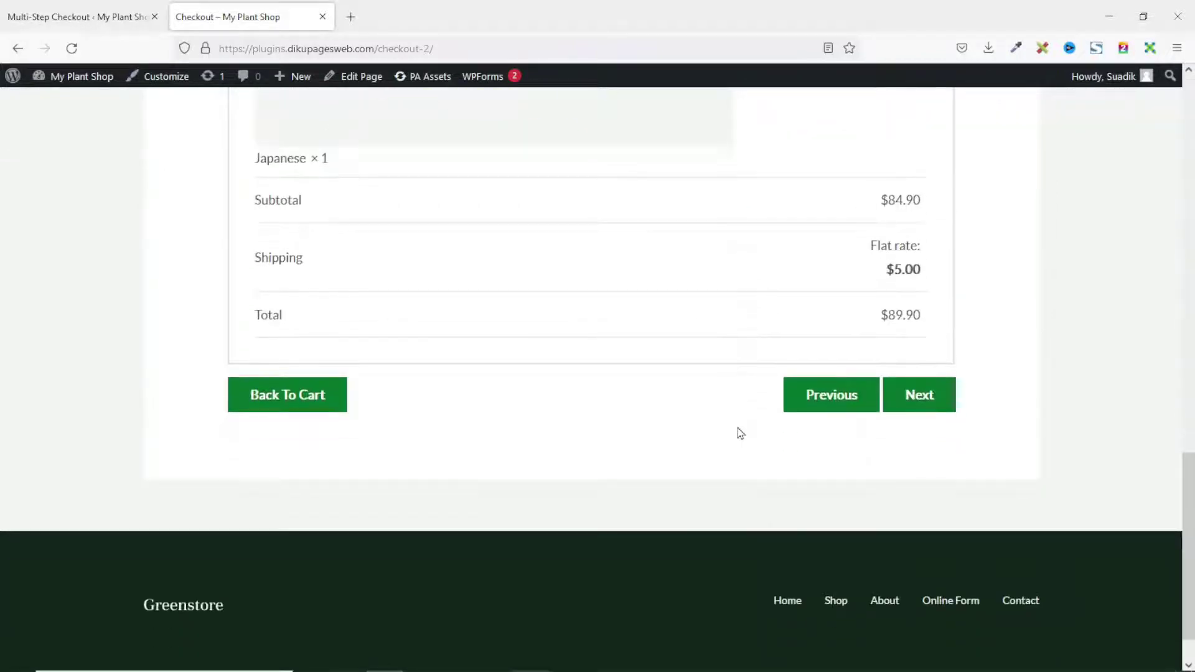
{"action": "left_click", "coordinate": [927, 412]}
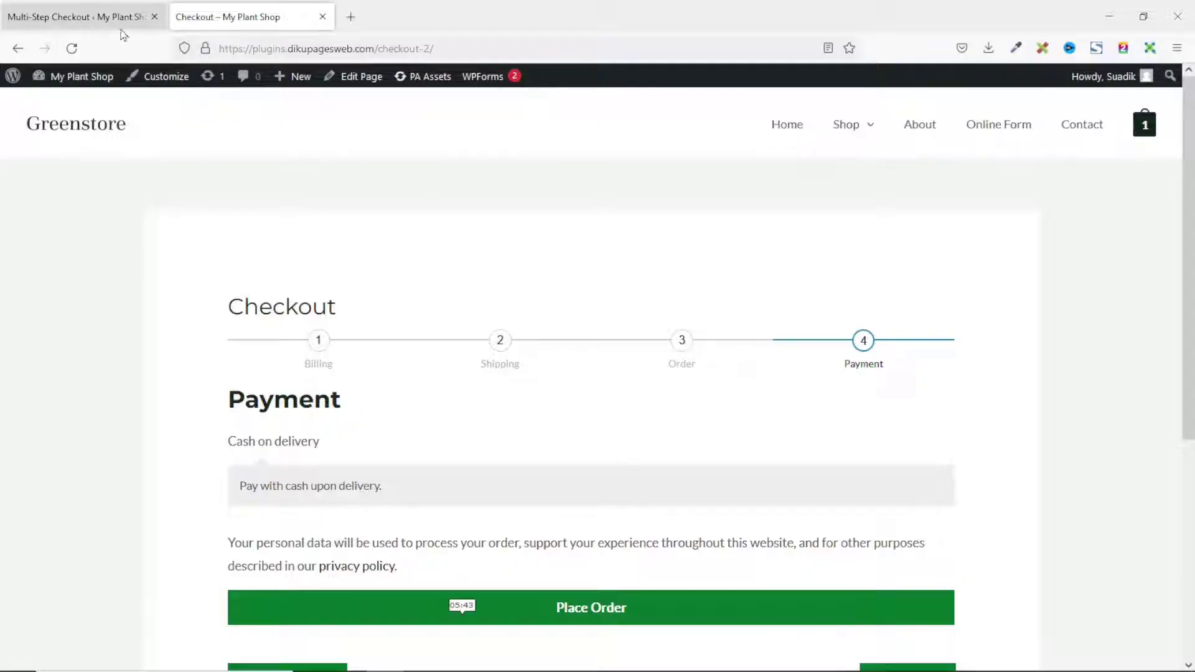
{"action": "left_click", "coordinate": [103, 23]}
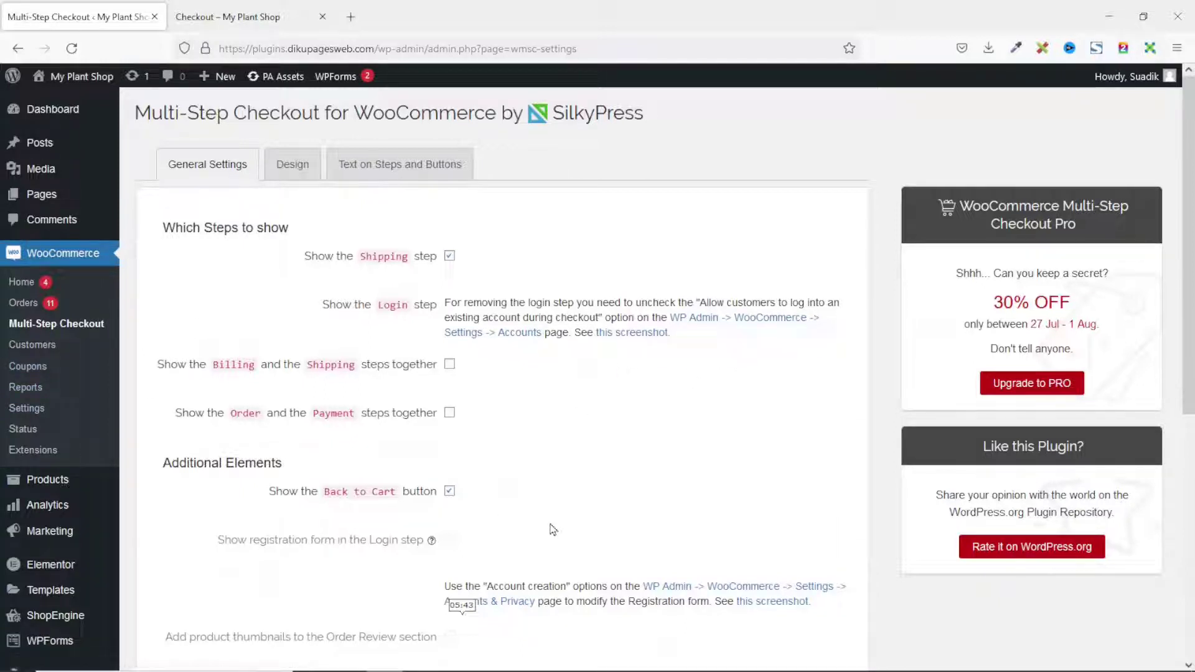
{"action": "middle_click", "coordinate": [28, 409]}
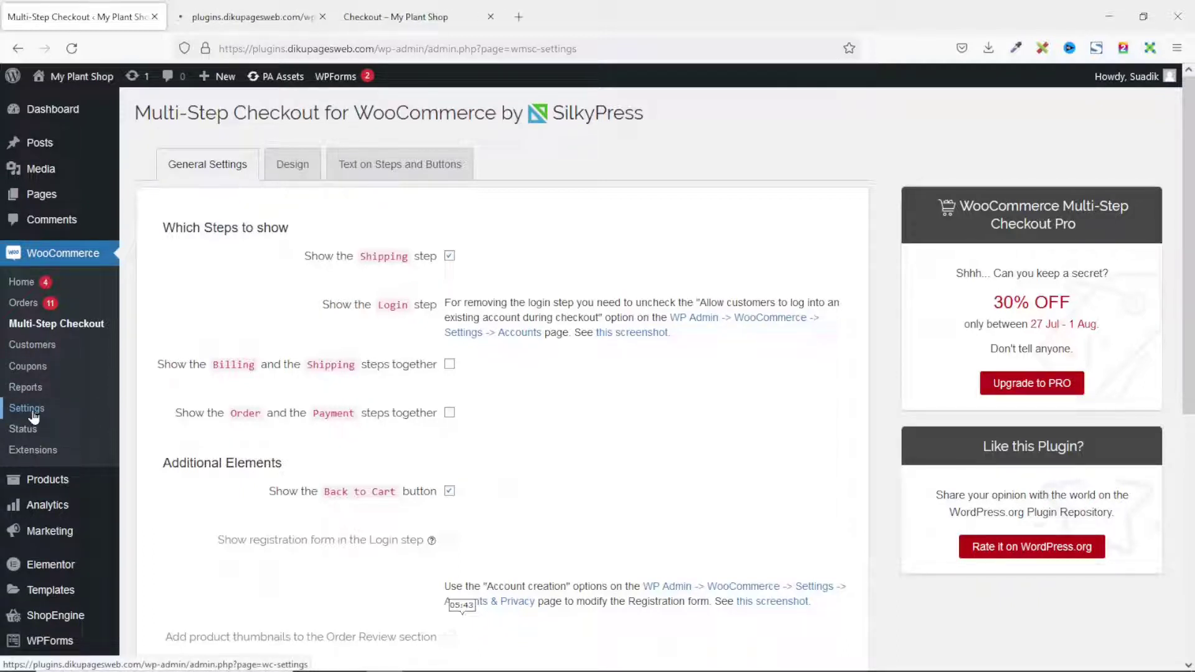
{"action": "left_click", "coordinate": [249, 17]}
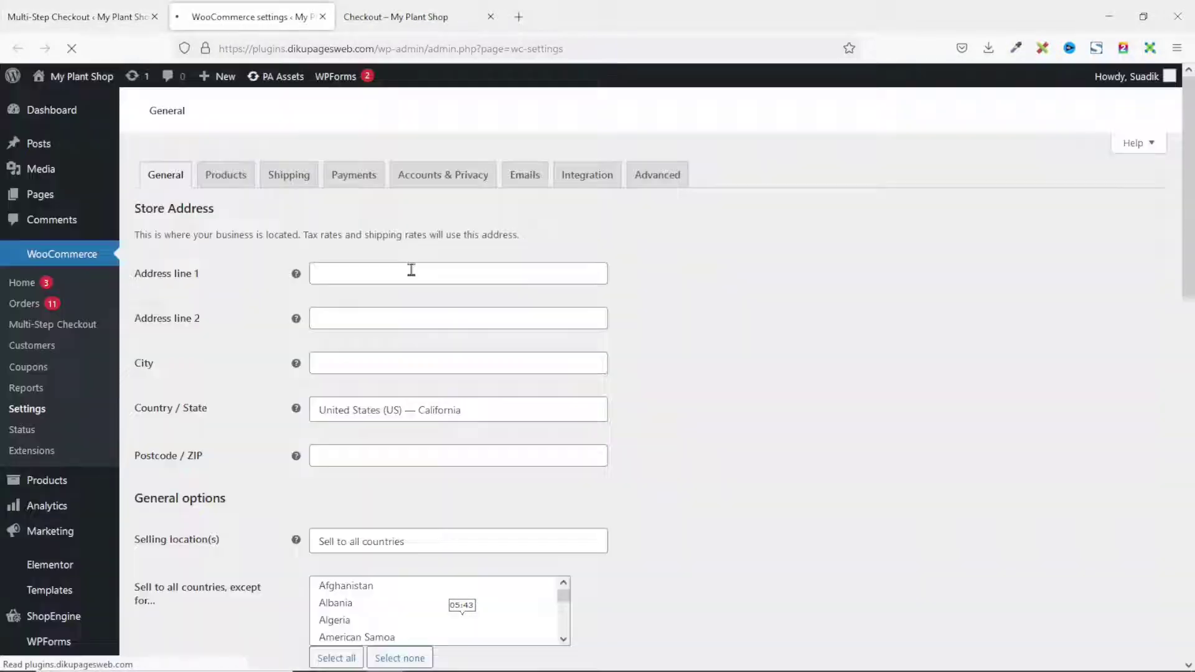
{"action": "left_click", "coordinate": [433, 179]}
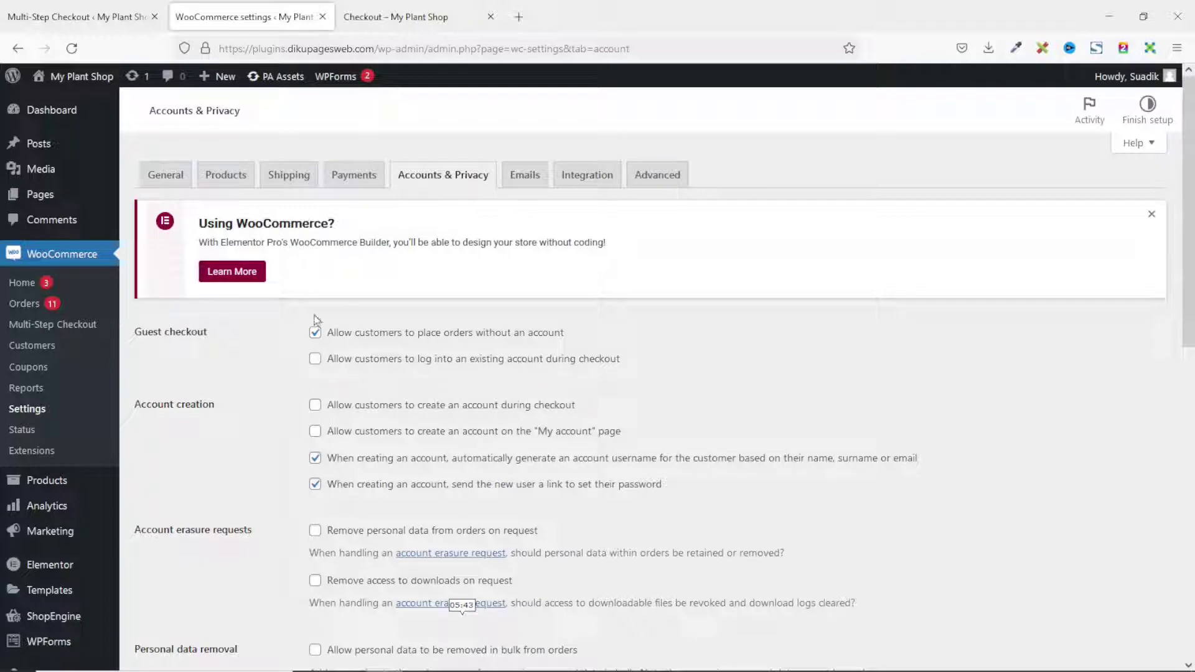
{"action": "left_click", "coordinate": [322, 17]}
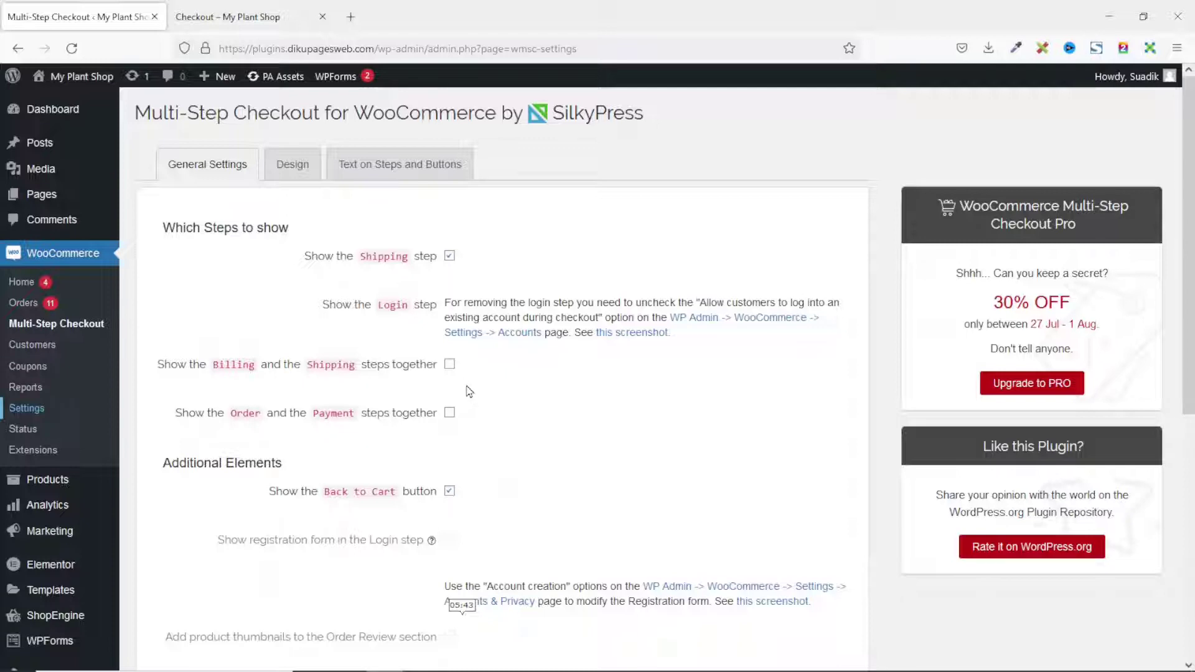
{"action": "left_click", "coordinate": [450, 364]}
Save the combined Billing and Shipping option and reload the checkout to confirm three steps.
{"action": "scroll", "coordinate": [450, 384], "scroll_direction": "down", "scroll_amount": 6}
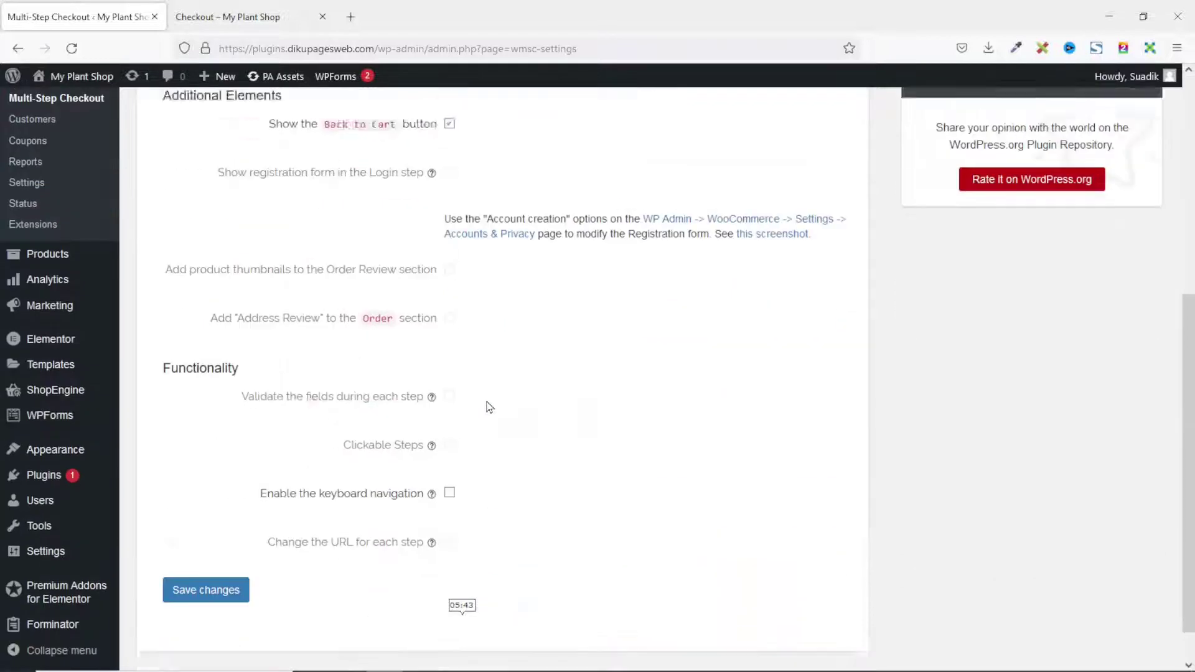
{"action": "left_click", "coordinate": [208, 547]}
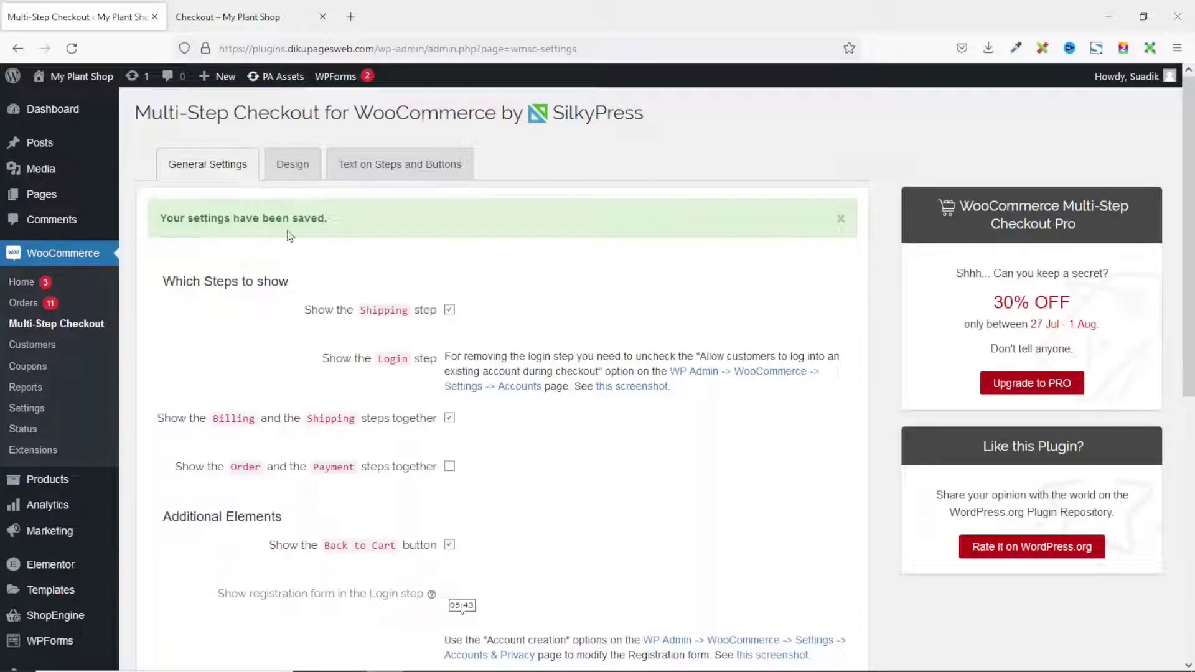
{"action": "left_click", "coordinate": [237, 17]}
{"action": "left_click", "coordinate": [72, 48]}
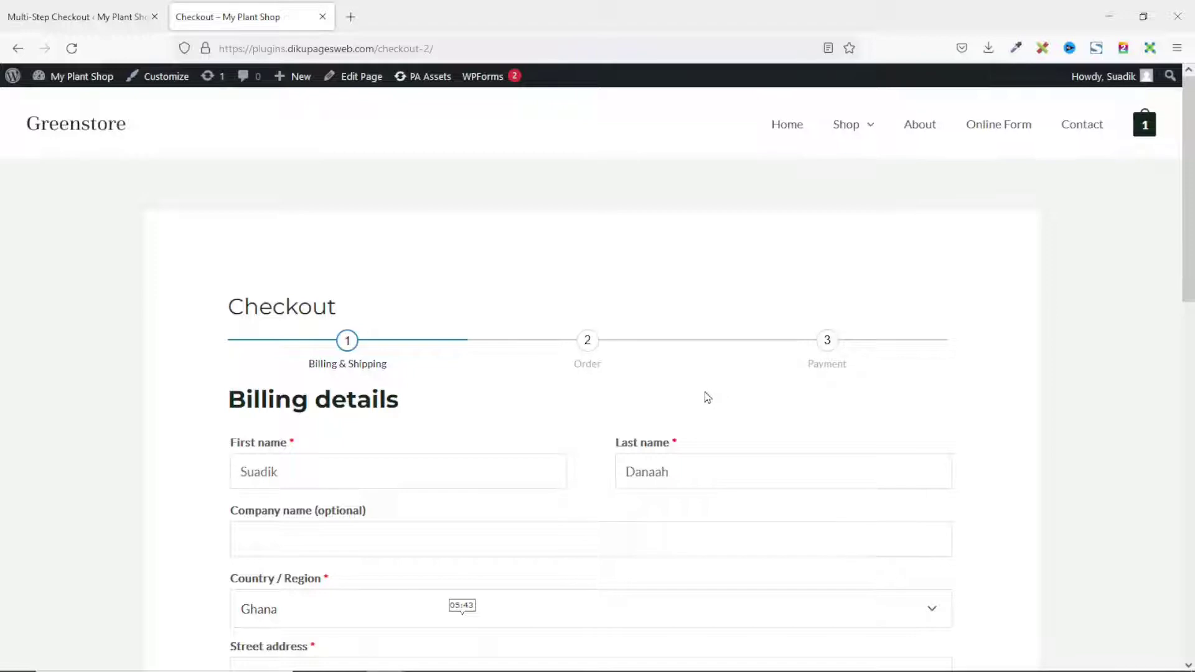
{"action": "scroll", "coordinate": [456, 422], "scroll_direction": "down", "scroll_amount": 10}
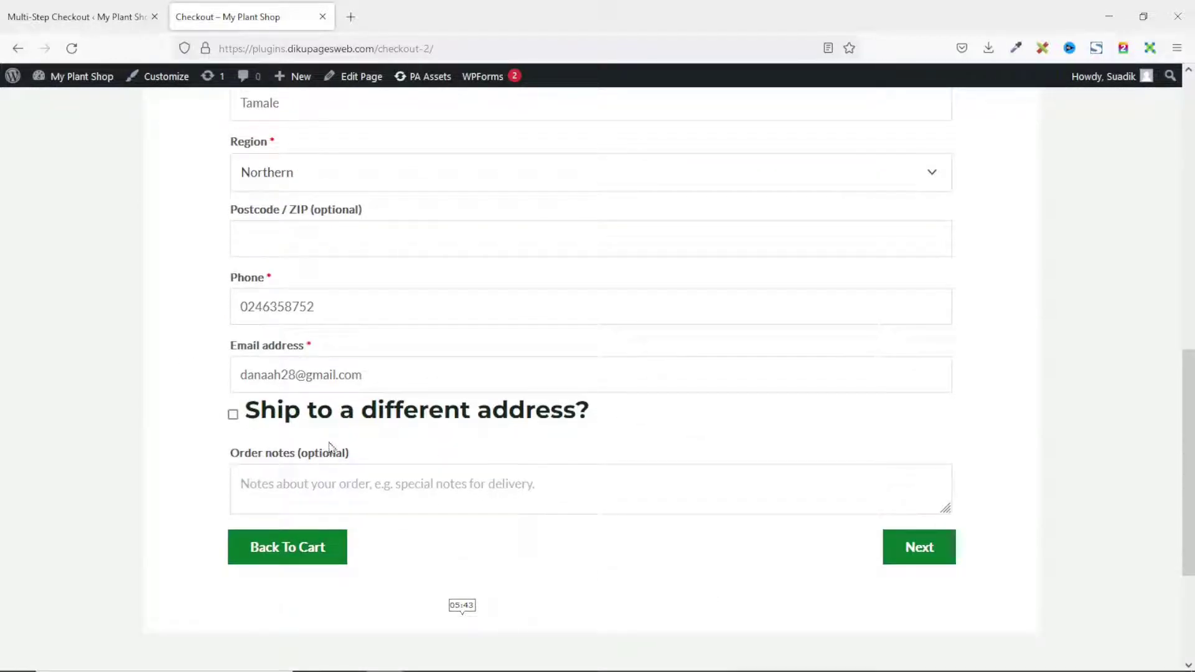
{"action": "left_click", "coordinate": [85, 12]}
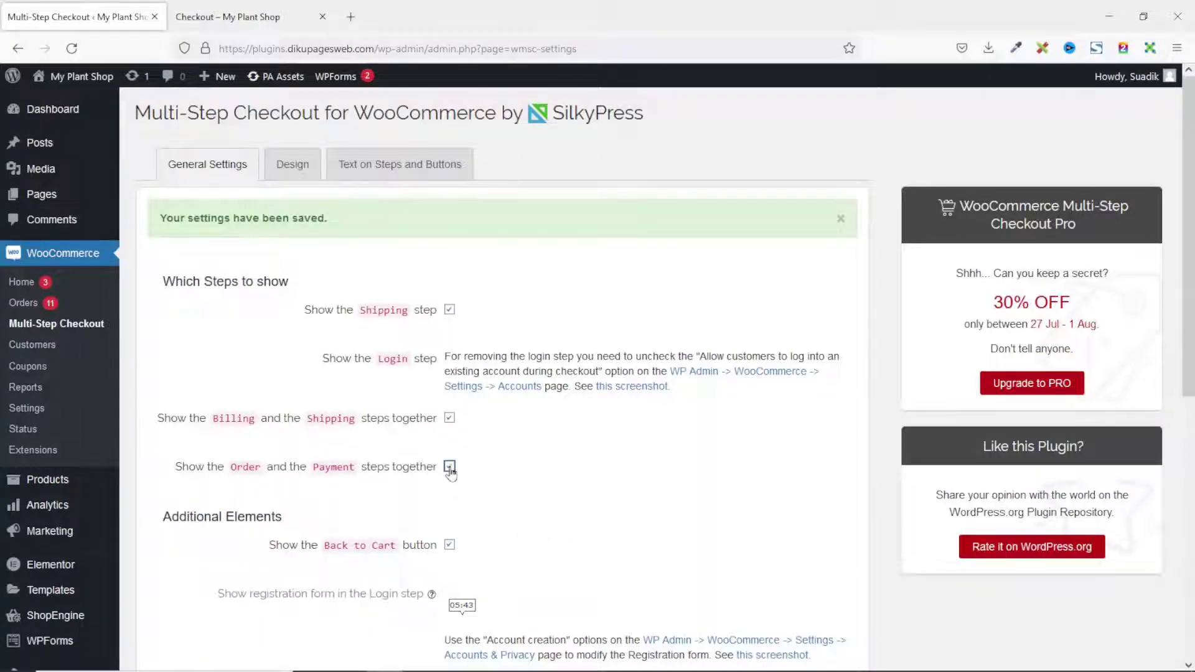
Save the merged Order and Payment option, reload the checkout and preview the Order & Payment step.
{"action": "scroll", "coordinate": [450, 473], "scroll_direction": "down", "scroll_amount": 7}
{"action": "left_click", "coordinate": [207, 557]}
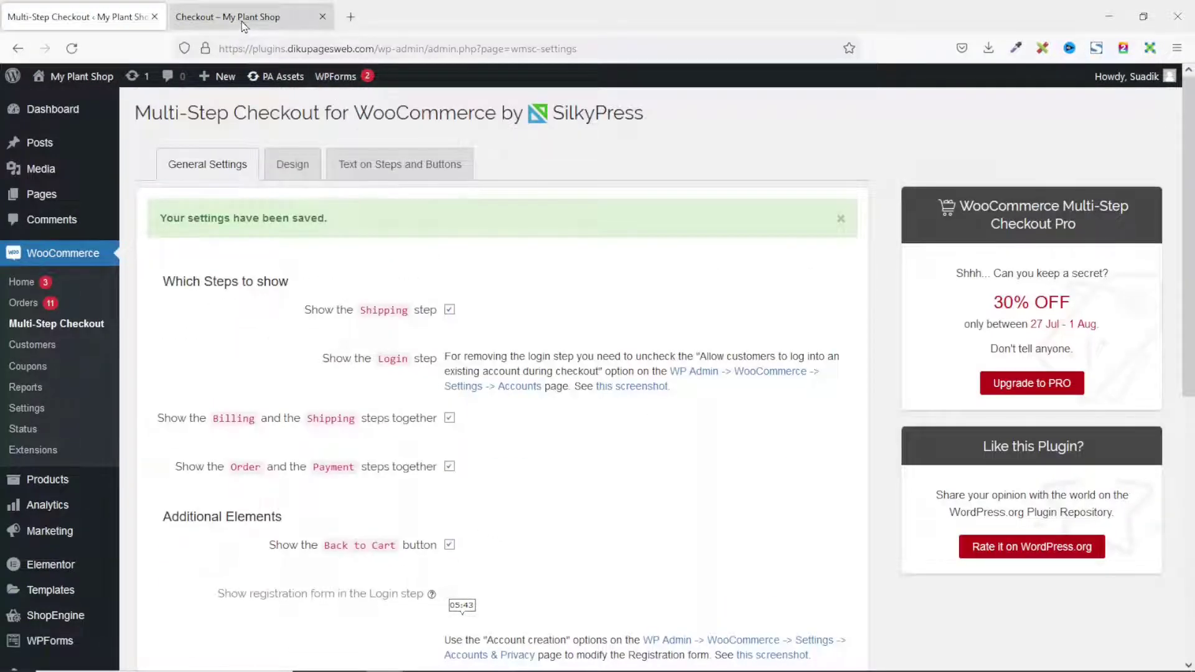
{"action": "left_click", "coordinate": [242, 19]}
{"action": "left_click", "coordinate": [72, 48]}
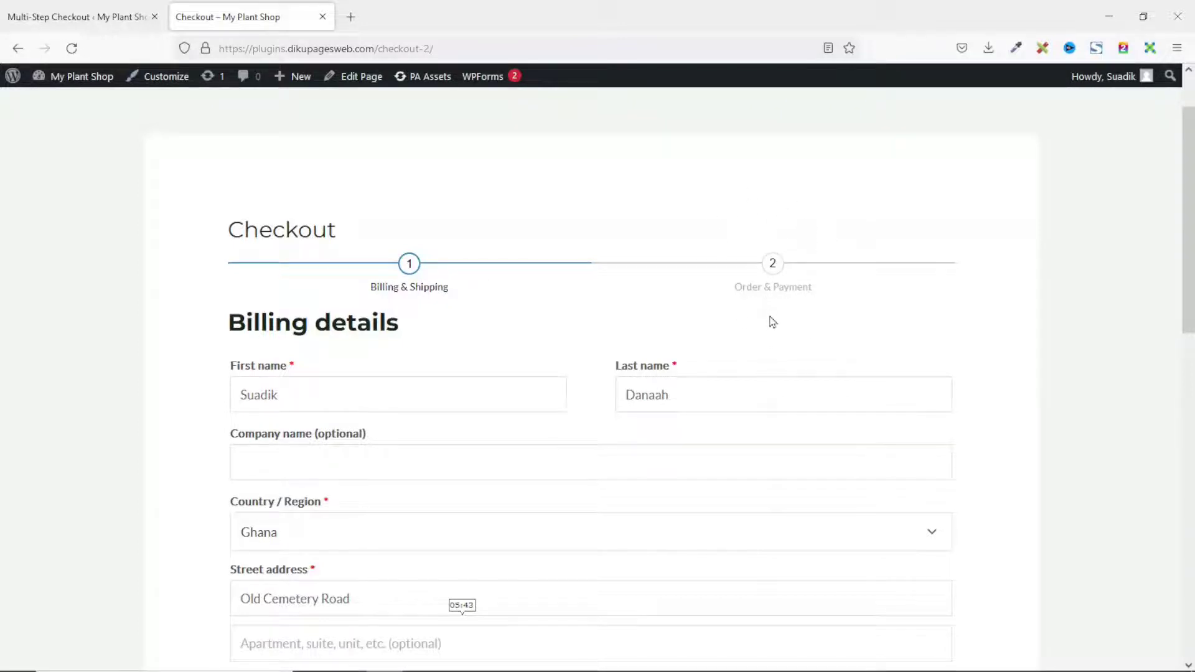
{"action": "scroll", "coordinate": [753, 283], "scroll_direction": "up", "scroll_amount": 1}
{"action": "scroll", "coordinate": [763, 301], "scroll_direction": "down", "scroll_amount": 12}
{"action": "left_click", "coordinate": [926, 349]}
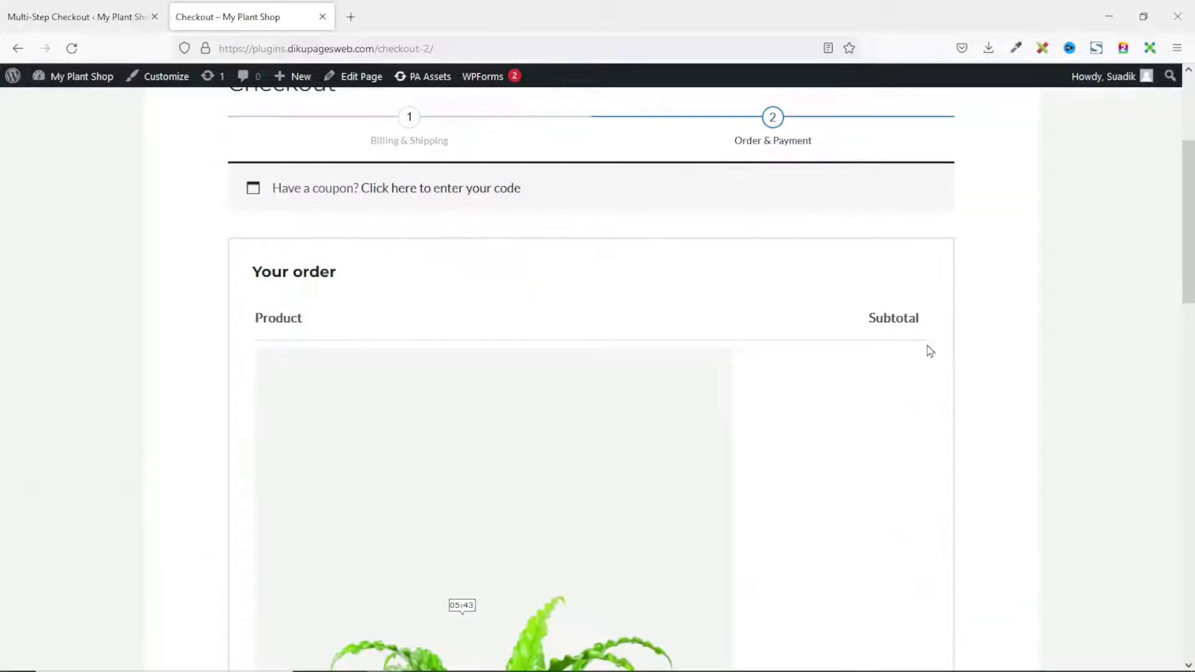
{"action": "scroll", "coordinate": [785, 329], "scroll_direction": "down", "scroll_amount": 15}
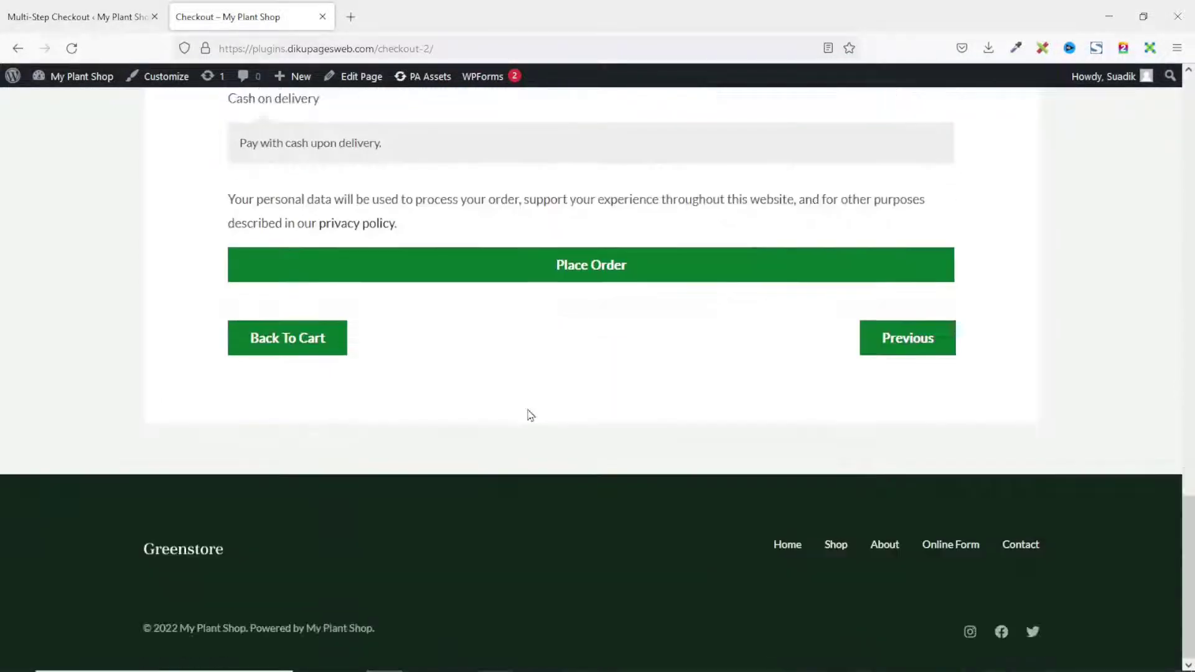
{"action": "left_click", "coordinate": [90, 12]}
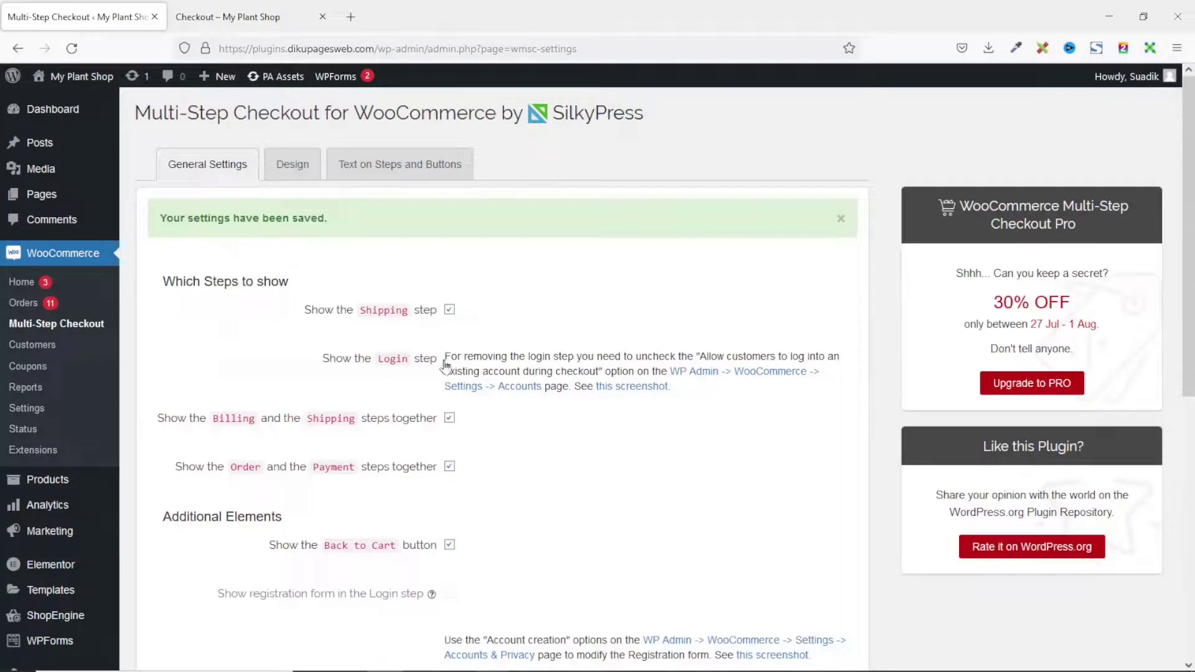
Recheck the storefront checkout, then open the Design tab showing main color #1e85be and the Default template.
{"action": "scroll", "coordinate": [445, 366], "scroll_direction": "down", "scroll_amount": 3}
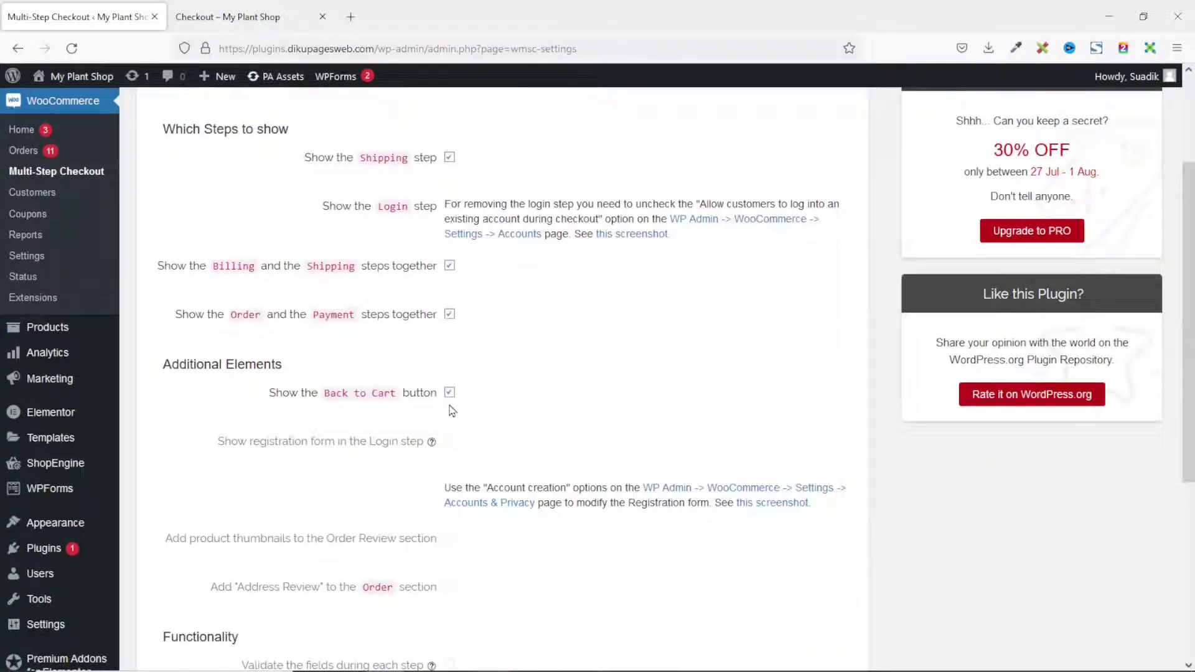
{"action": "left_click", "coordinate": [232, 15]}
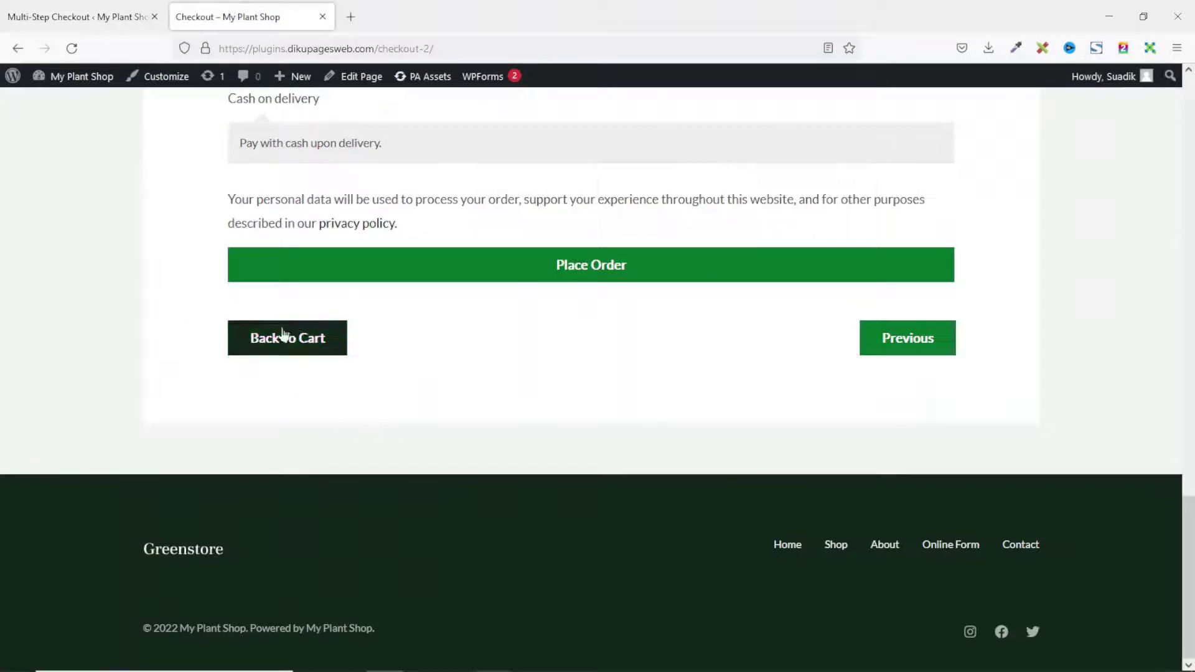
{"action": "left_click", "coordinate": [118, 17]}
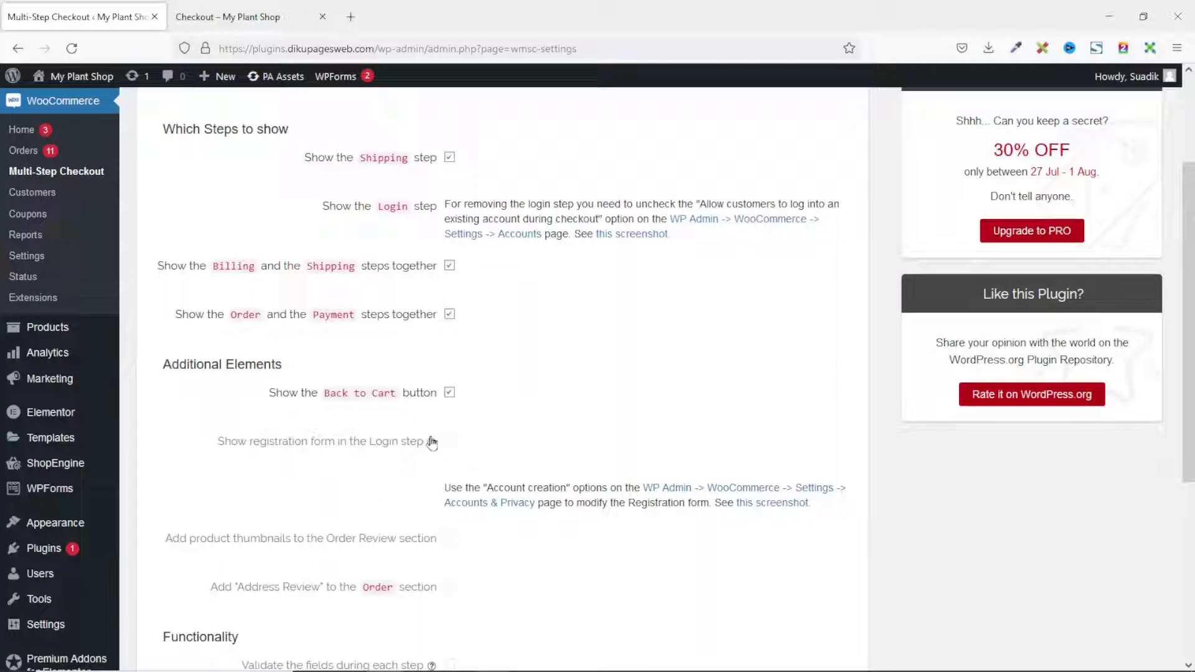
{"action": "scroll", "coordinate": [431, 442], "scroll_direction": "down", "scroll_amount": 5}
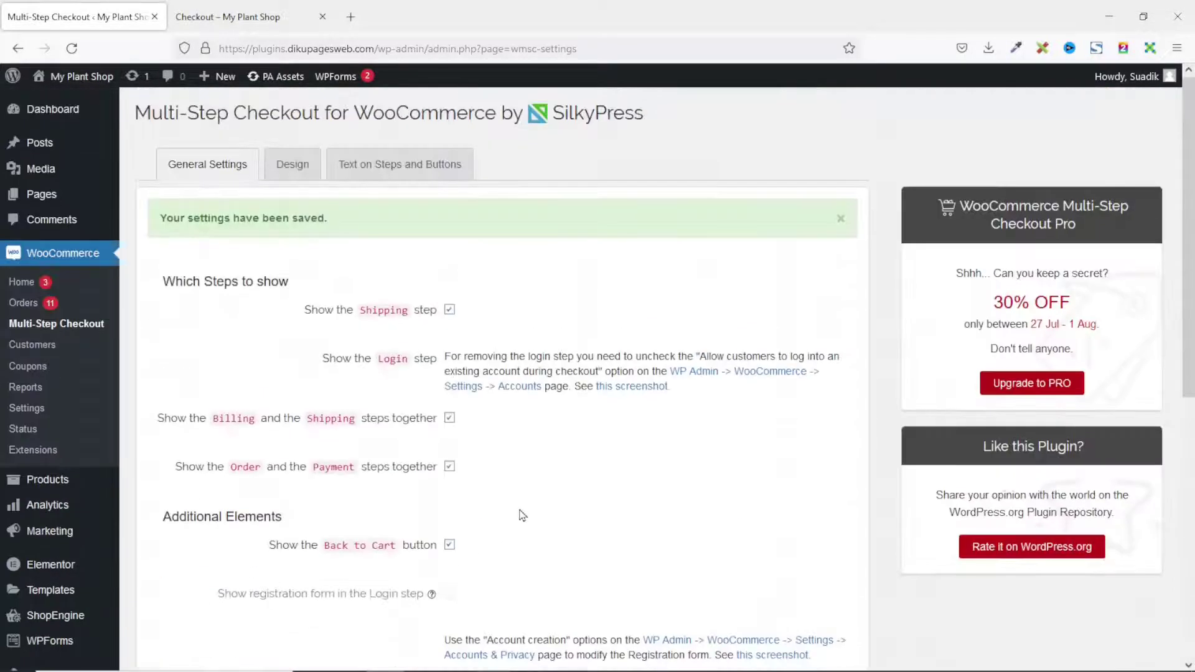
{"action": "left_click", "coordinate": [291, 169]}
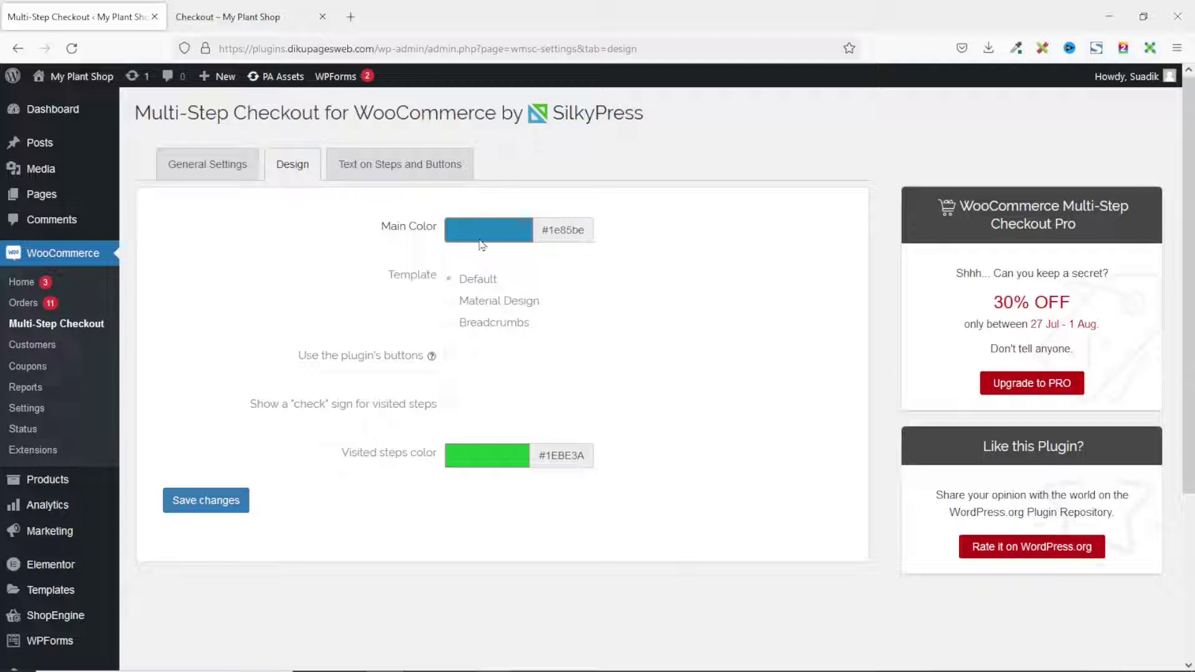
Change the main colour to dark green #008000 in the colour picker and save it.
{"action": "left_click", "coordinate": [260, 17]}
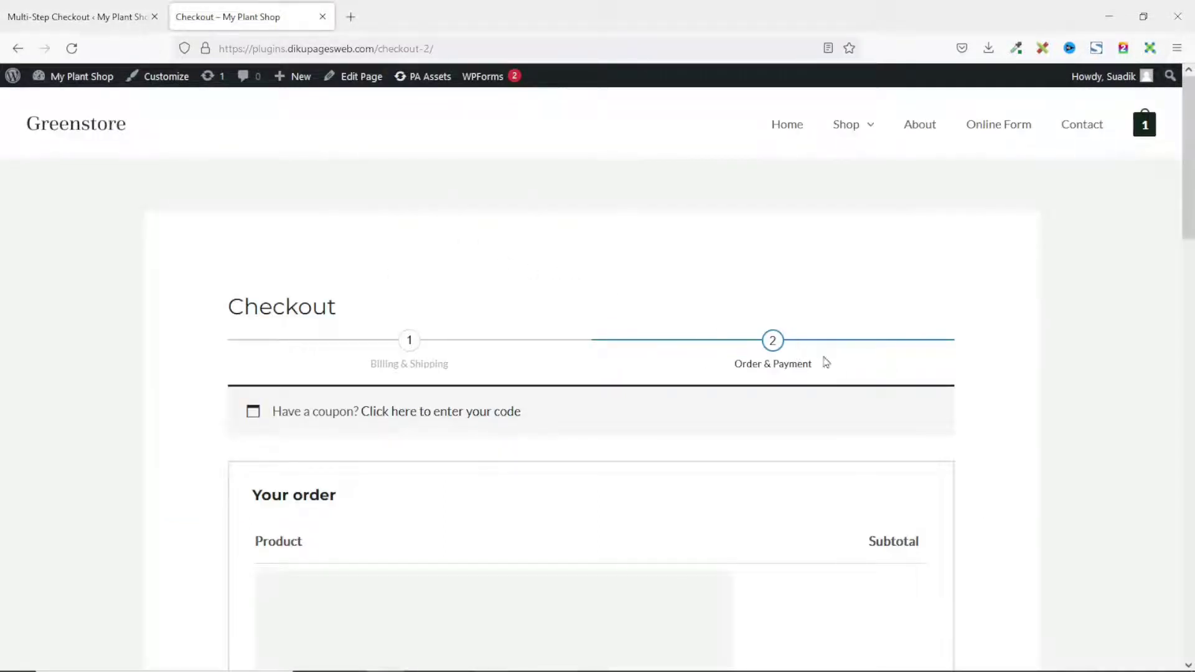
{"action": "left_click", "coordinate": [72, 25]}
{"action": "left_click", "coordinate": [498, 241]}
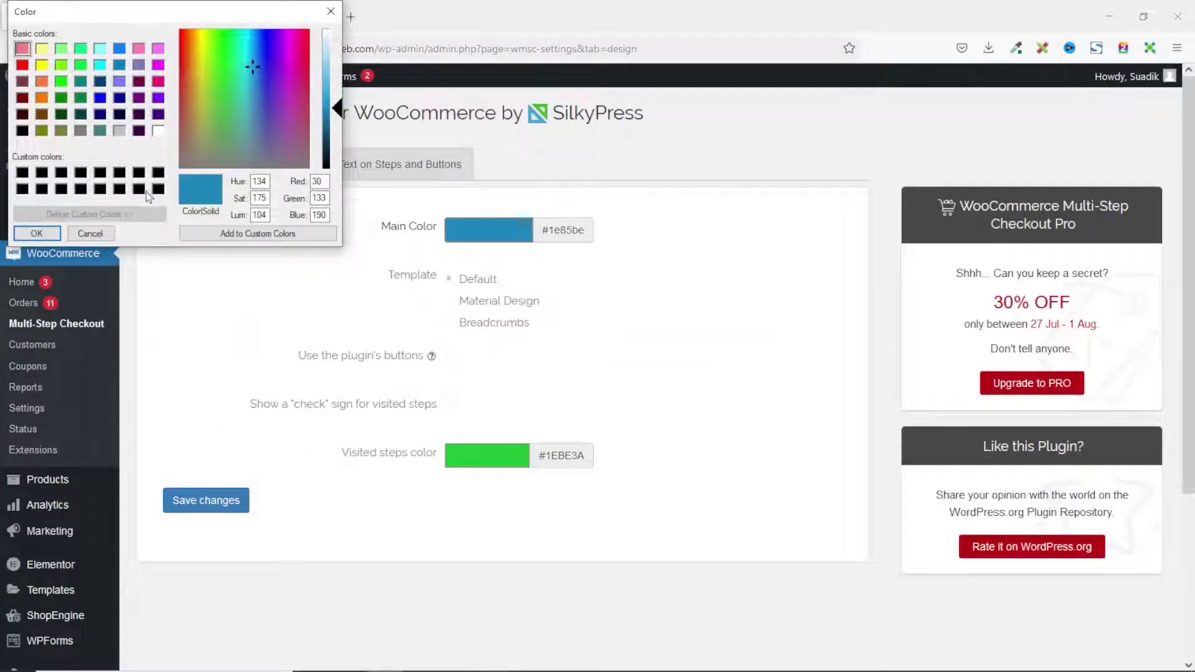
{"action": "key", "text": "alt+a"}
{"action": "key", "text": "alt+a"}
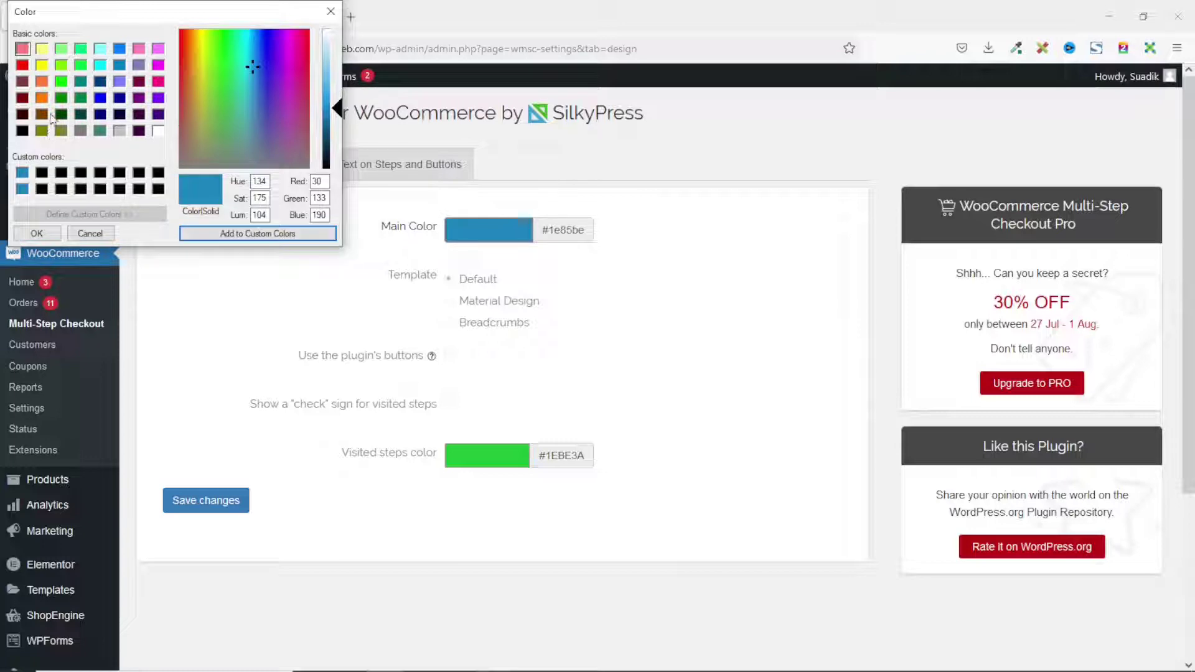
{"action": "left_click", "coordinate": [60, 98]}
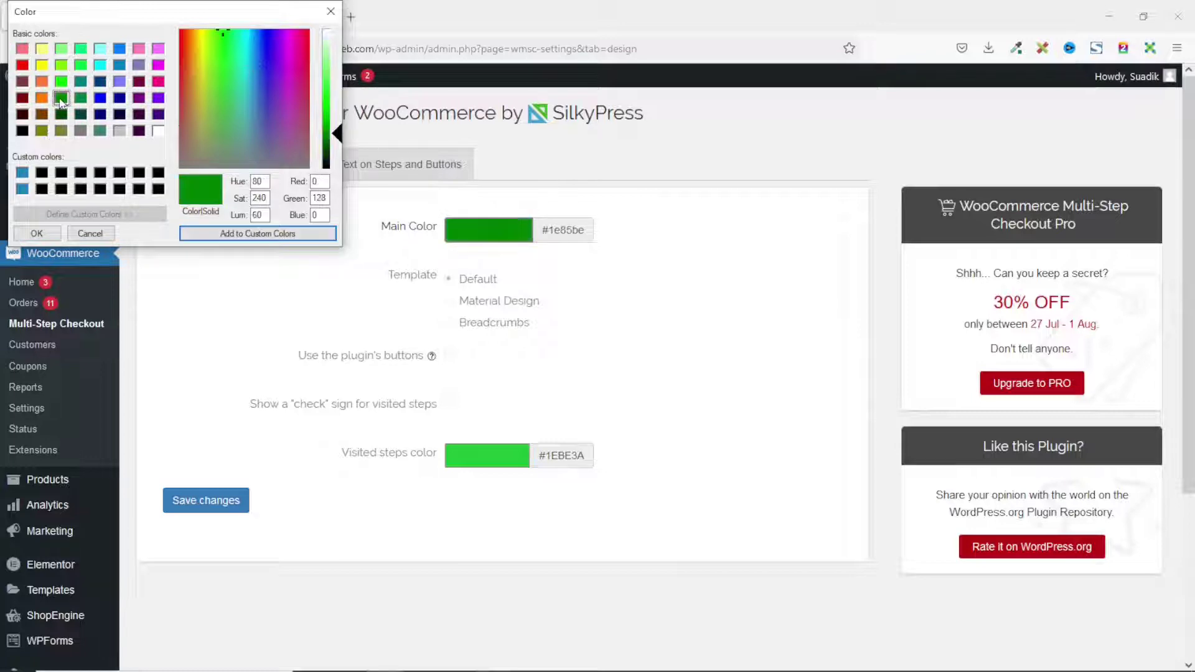
{"action": "left_click", "coordinate": [36, 233]}
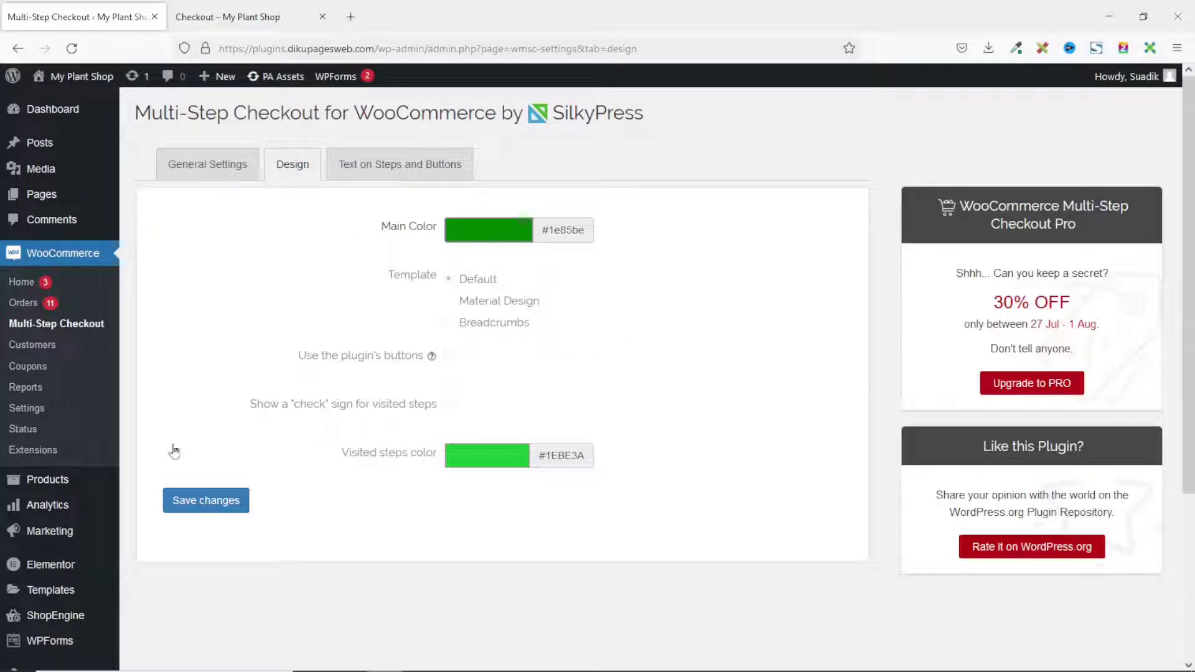
{"action": "left_click", "coordinate": [229, 506]}
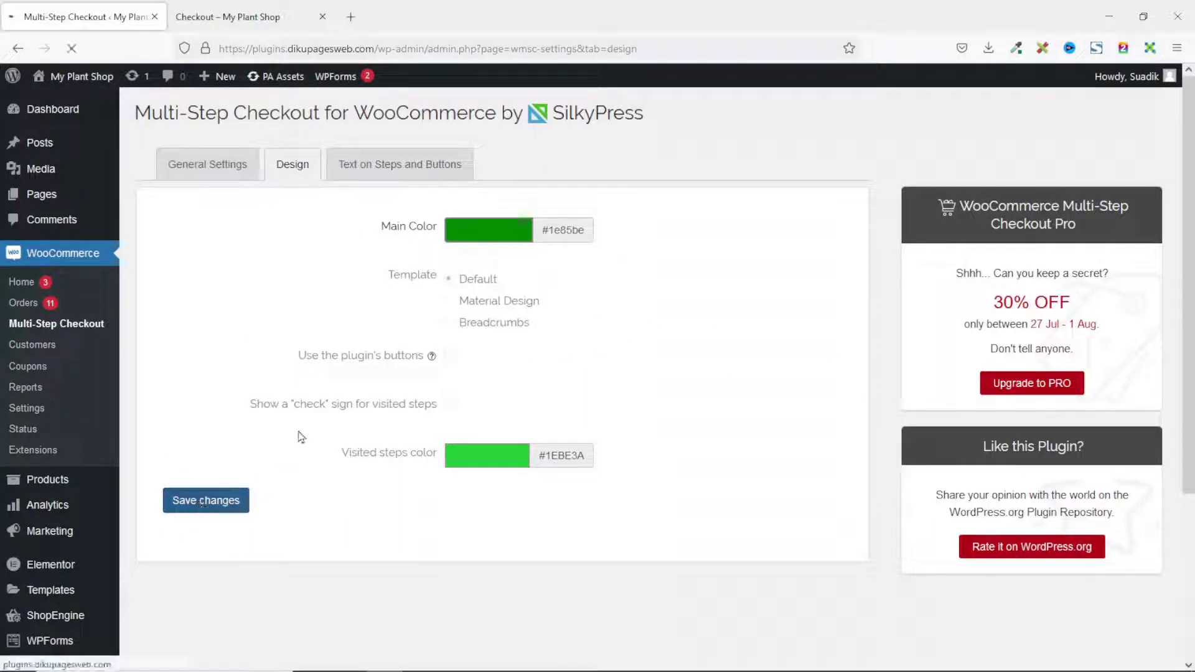
Reload the checkout to check the green styling, then return to the Text on Steps and Buttons settings.
{"action": "left_click", "coordinate": [224, 18]}
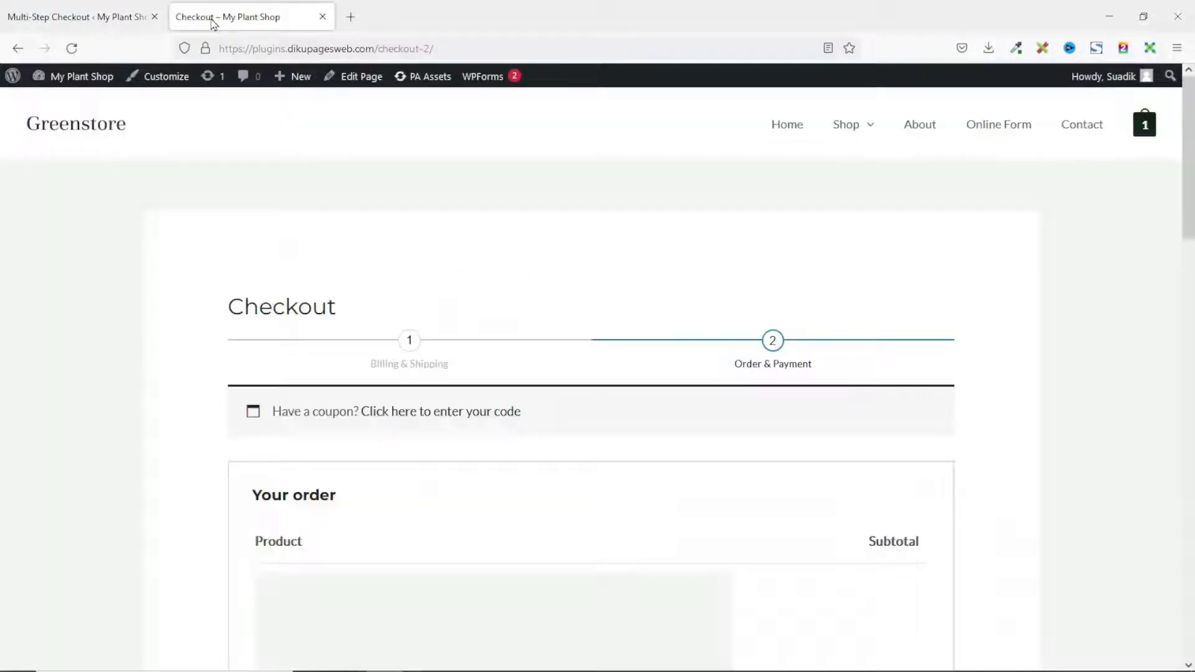
{"action": "left_click", "coordinate": [72, 48]}
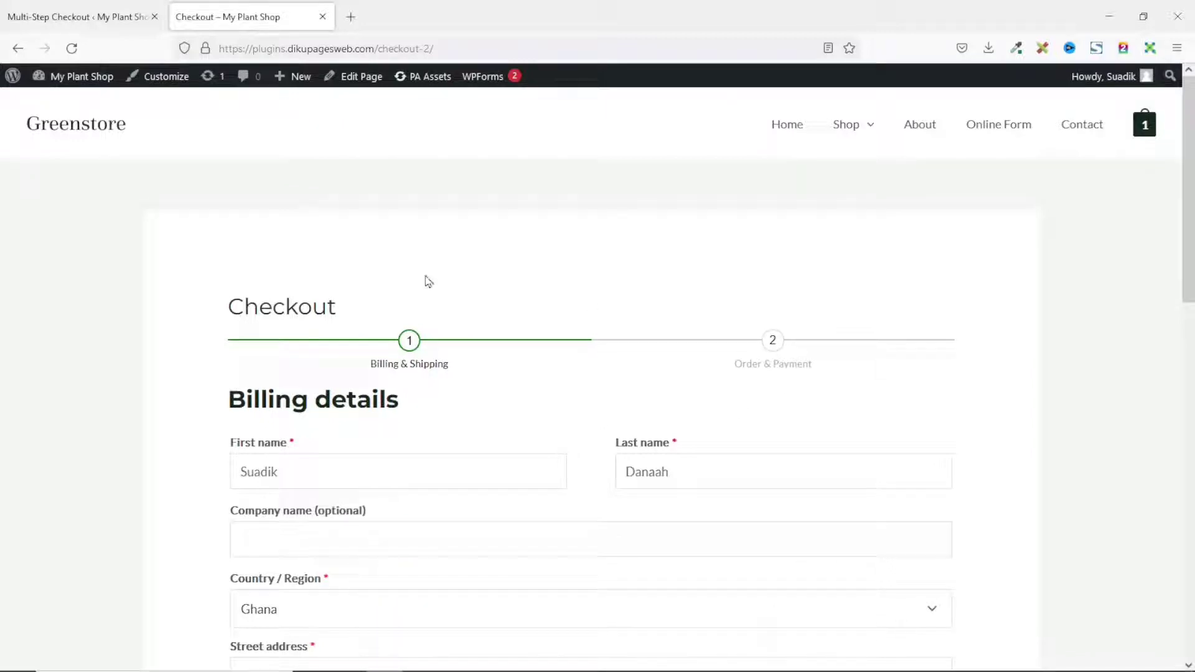
{"action": "left_click", "coordinate": [88, 19]}
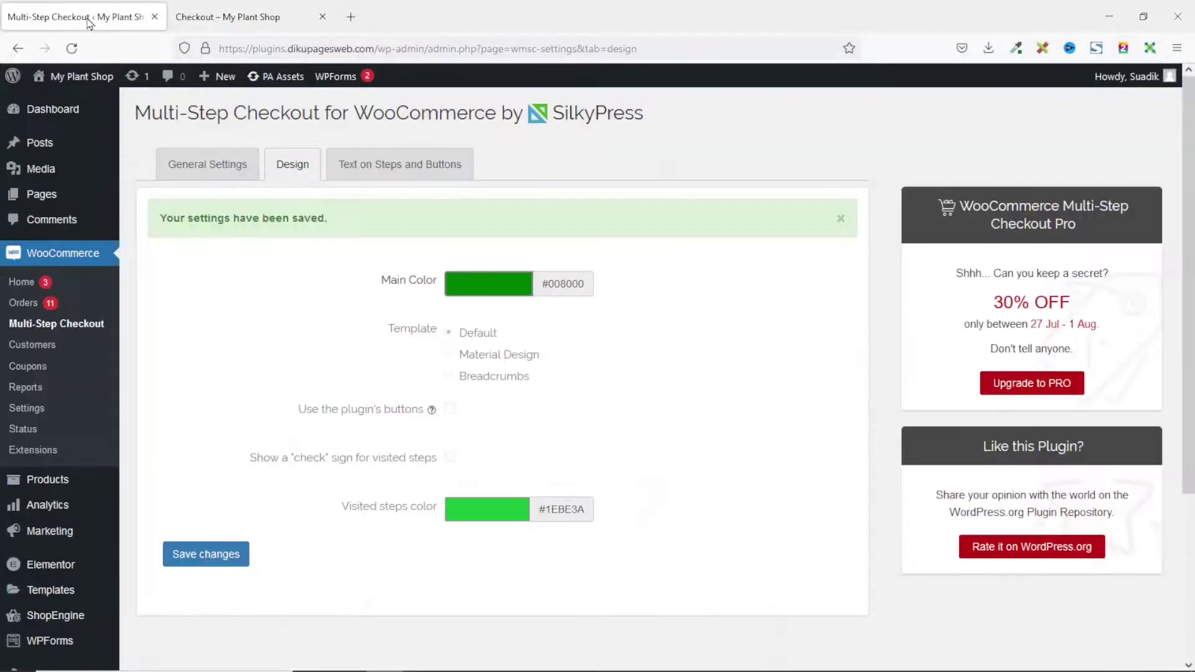
{"action": "left_click", "coordinate": [372, 170]}
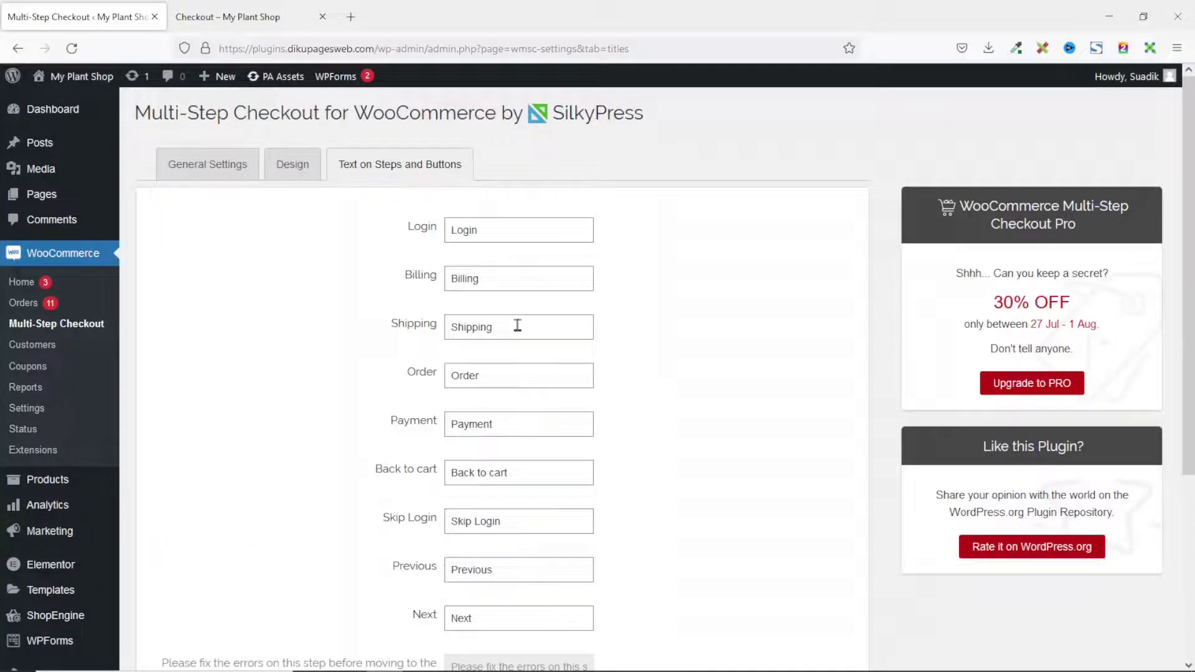
Replace the Billing step label with 'Membership' in Text on Steps and Buttons and save.
{"action": "scroll", "coordinate": [515, 326], "scroll_direction": "down", "scroll_amount": 4}
{"action": "scroll", "coordinate": [519, 344], "scroll_direction": "up", "scroll_amount": 4}
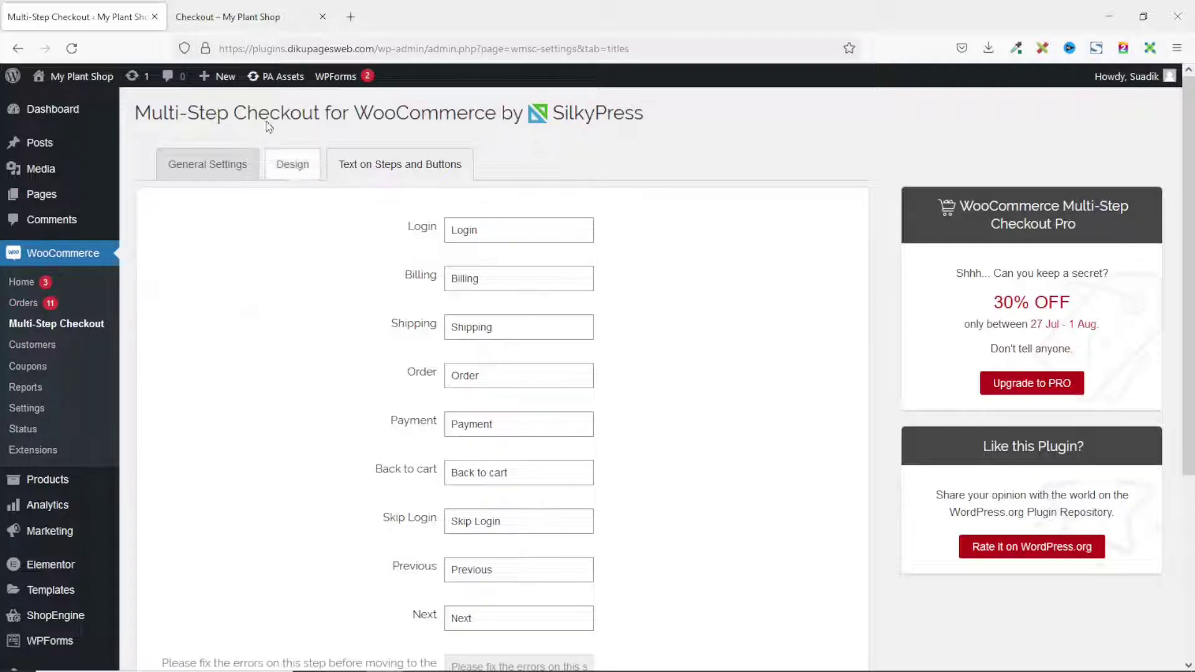
{"action": "left_click", "coordinate": [239, 4]}
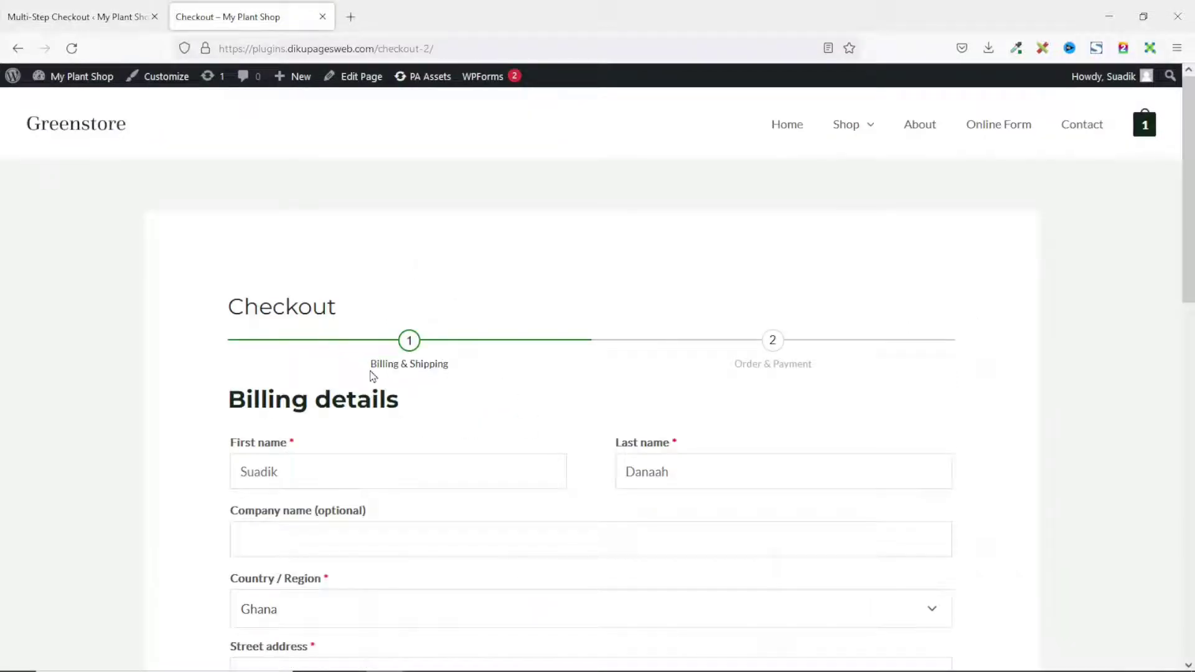
{"action": "left_click_drag", "start_coordinate": [372, 363], "coordinate": [401, 366]}
{"action": "left_click", "coordinate": [108, 19]}
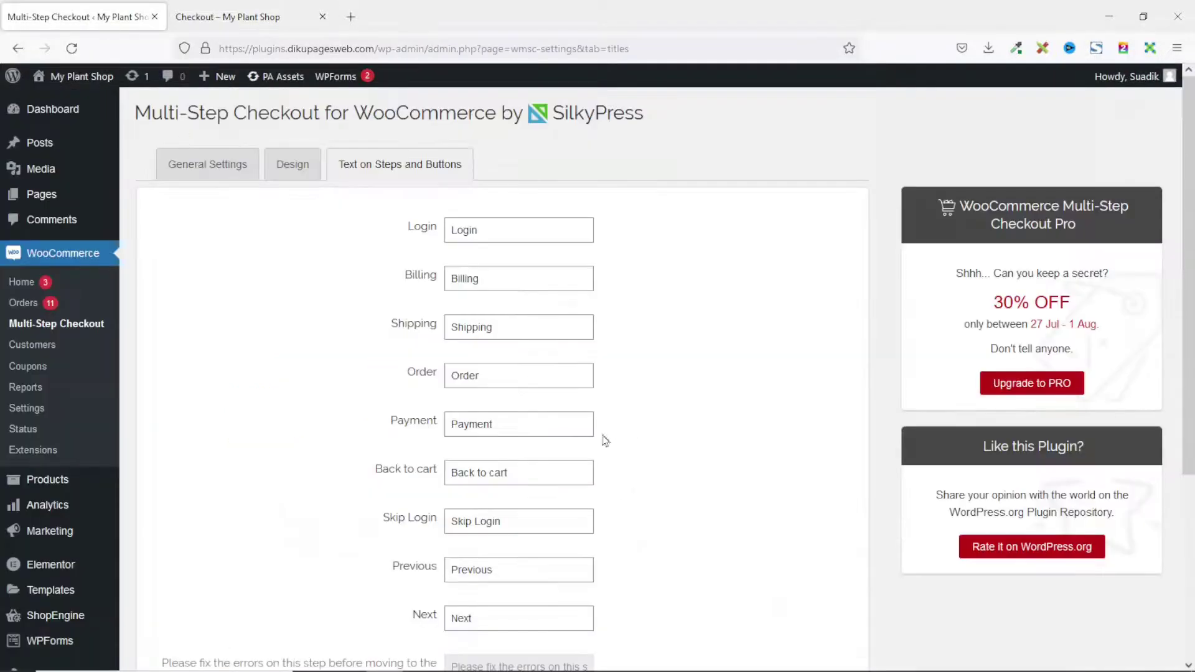
{"action": "double_click", "coordinate": [449, 278]}
{"action": "type", "text": "Meme"}
{"action": "type", "text": "ership"}
{"action": "scroll", "coordinate": [368, 311], "scroll_direction": "down", "scroll_amount": 5}
{"action": "left_click", "coordinate": [188, 548]}
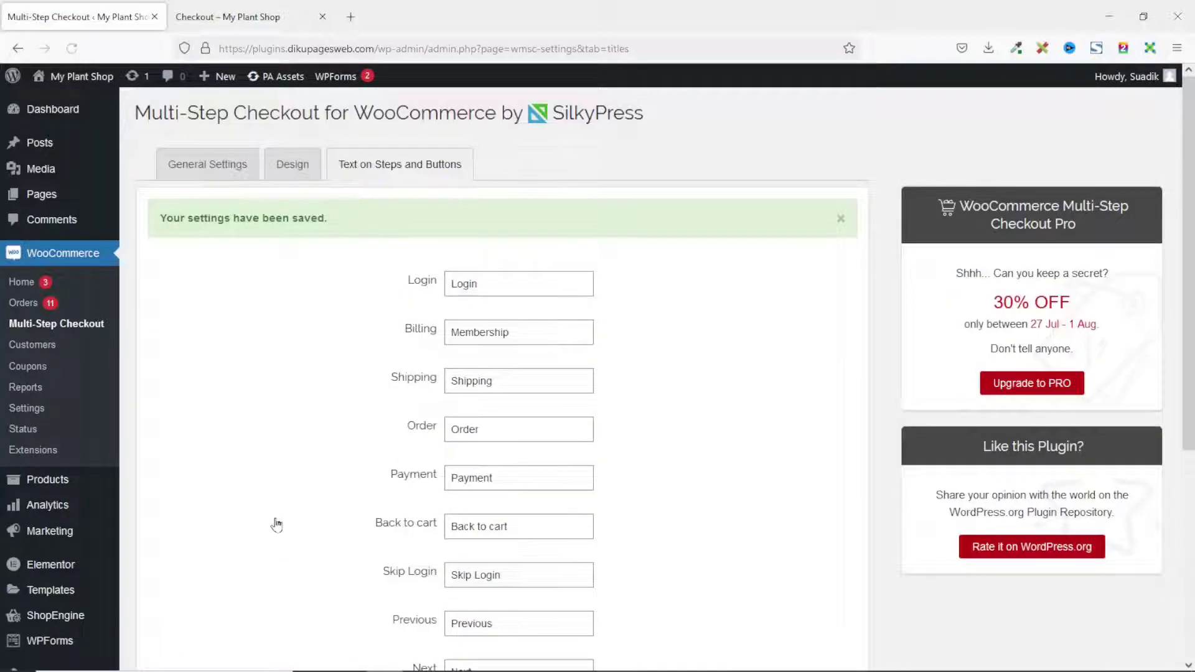
Reload the storefront checkout to confirm the first step reads 'Membership & Shipping'.
{"action": "left_click", "coordinate": [242, 19]}
{"action": "left_click", "coordinate": [72, 48]}
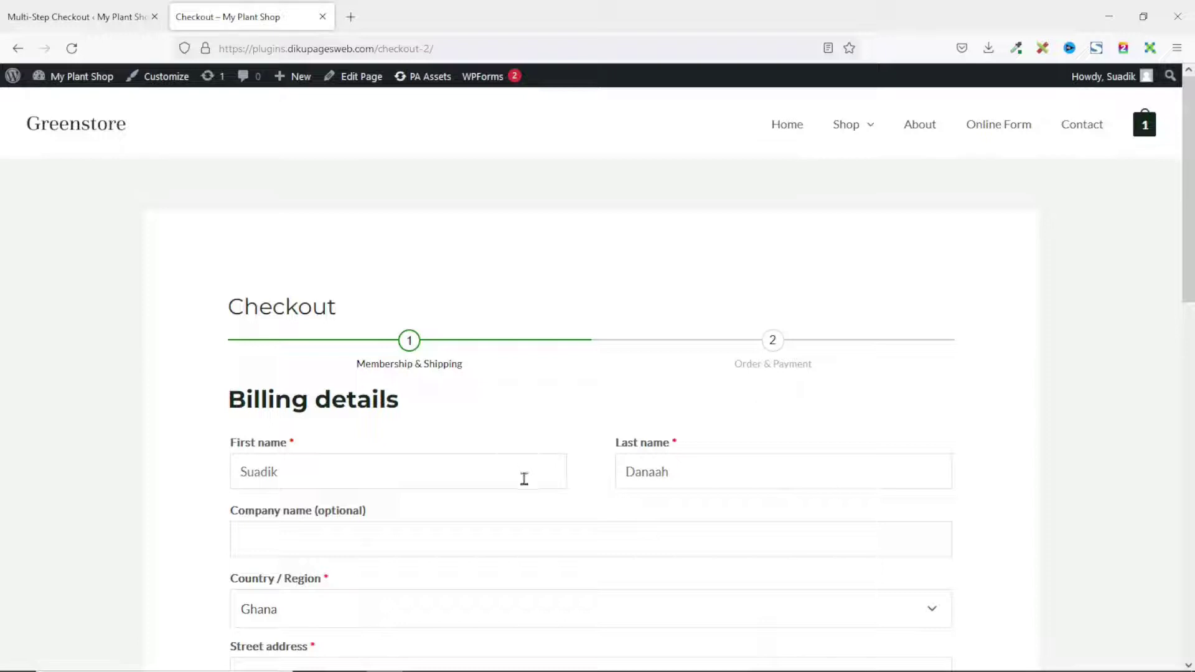
{"action": "scroll", "coordinate": [533, 445], "scroll_direction": "down", "scroll_amount": 10}
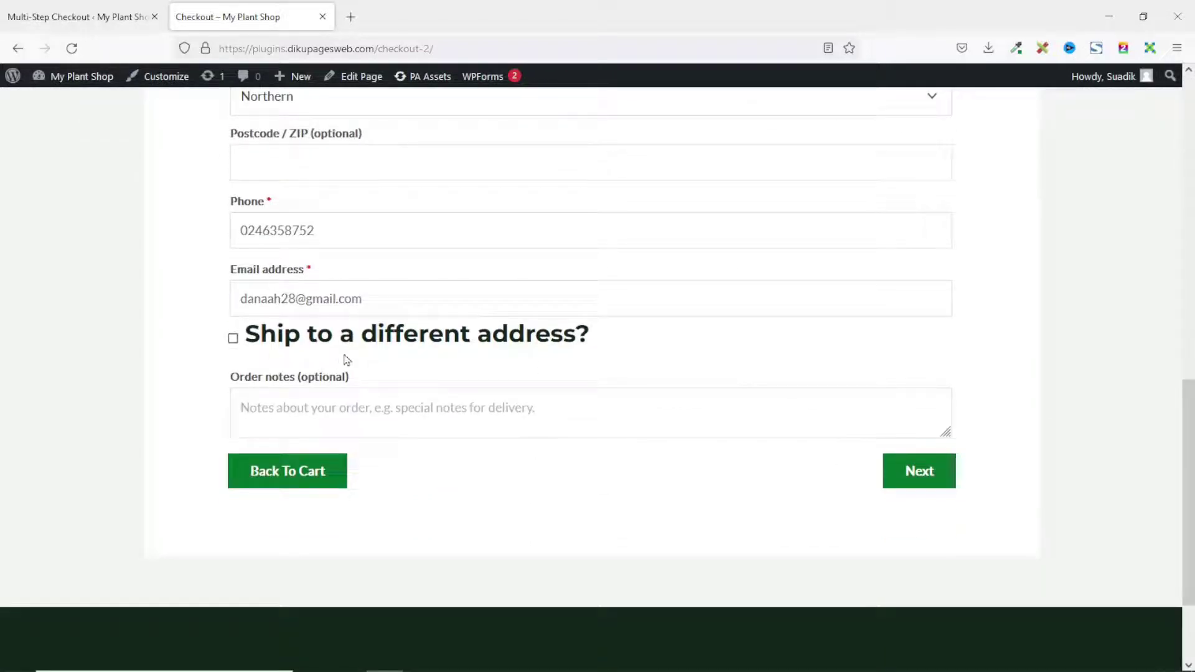
{"action": "scroll", "coordinate": [439, 410], "scroll_direction": "up", "scroll_amount": 10}
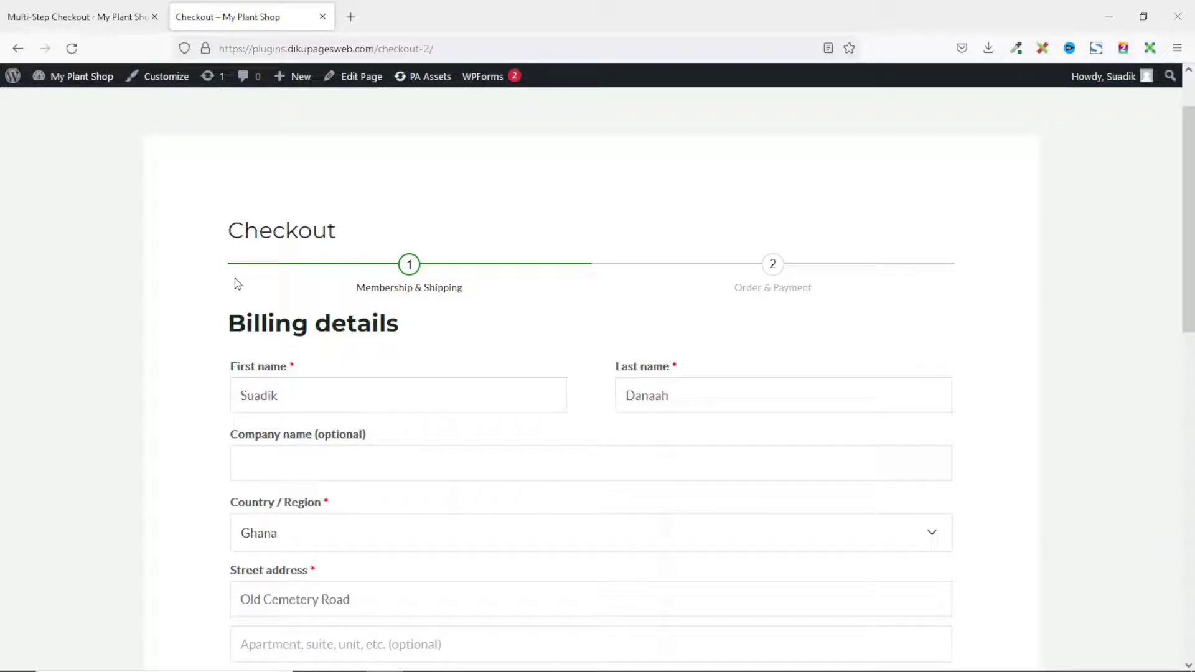
{"action": "left_click", "coordinate": [90, 11]}
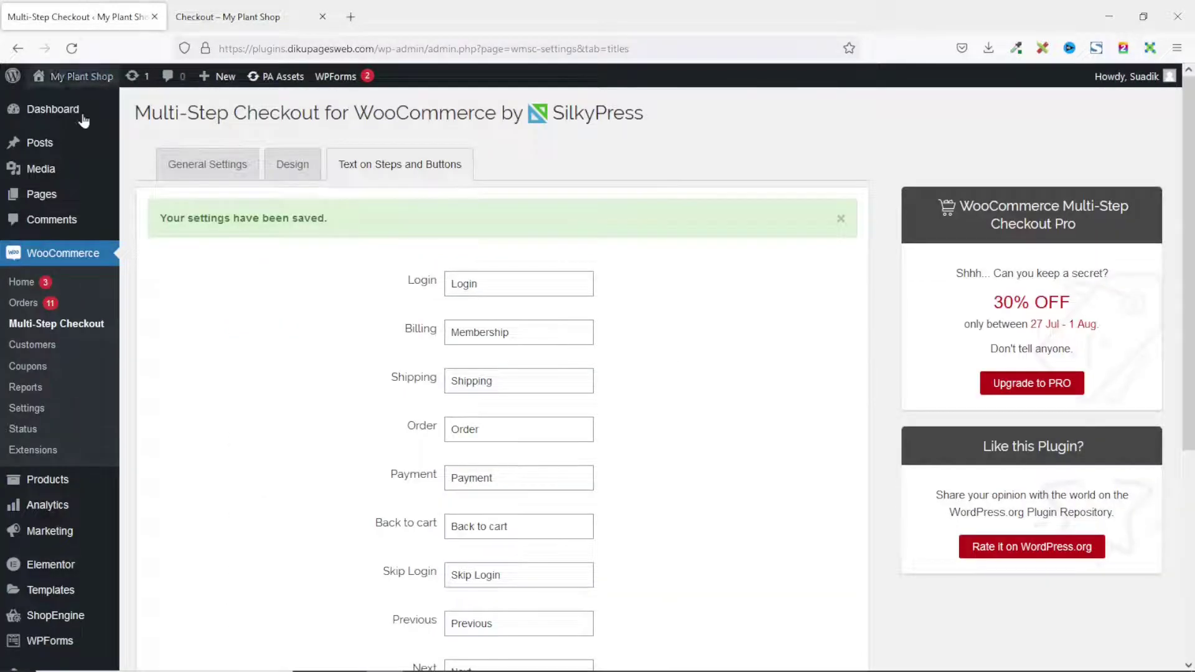
Search Add New Plugins for 'checkout fiel', then install and activate Checkout Field Editor for WooCommerce.
{"action": "scroll", "coordinate": [75, 318], "scroll_direction": "down", "scroll_amount": 5}
{"action": "mouse_move", "coordinate": [44, 476]}
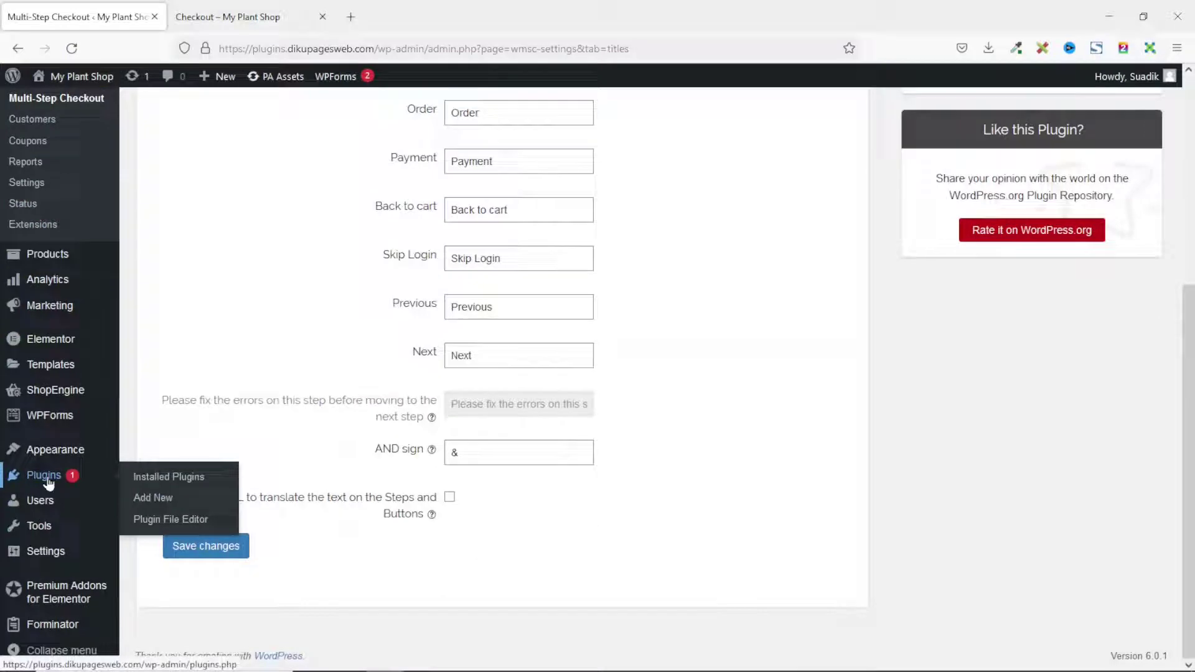
{"action": "left_click", "coordinate": [152, 501]}
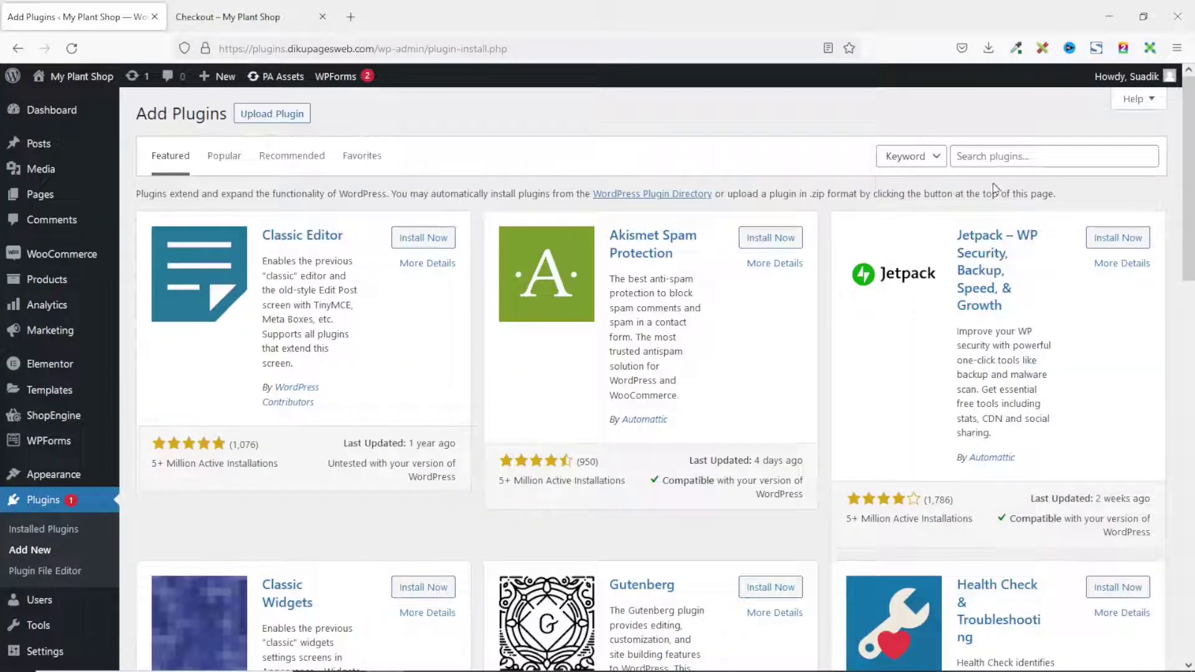
{"action": "left_click", "coordinate": [1002, 156]}
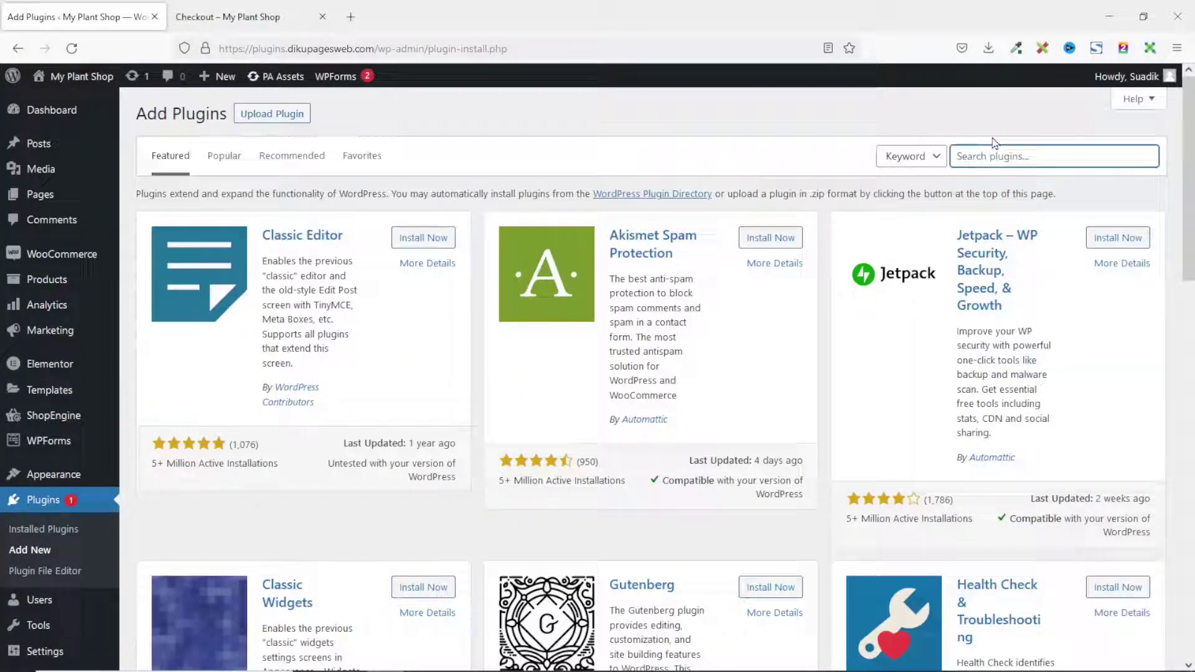
{"action": "type", "text": "checkout fields"}
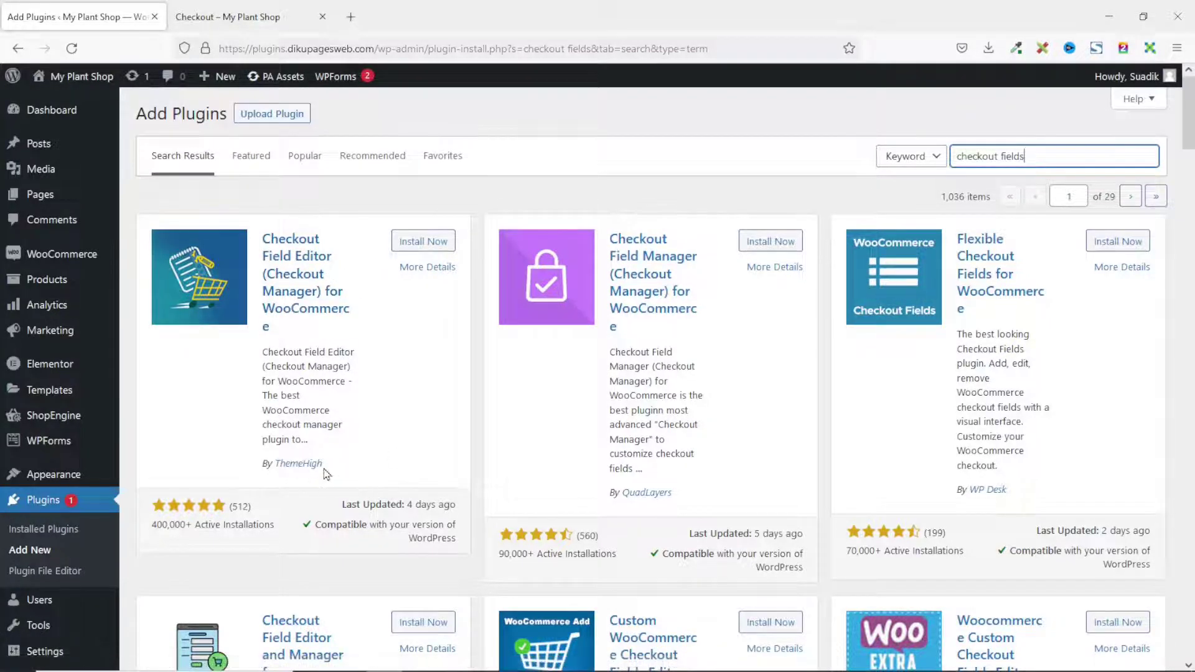
{"action": "left_click", "coordinate": [432, 241]}
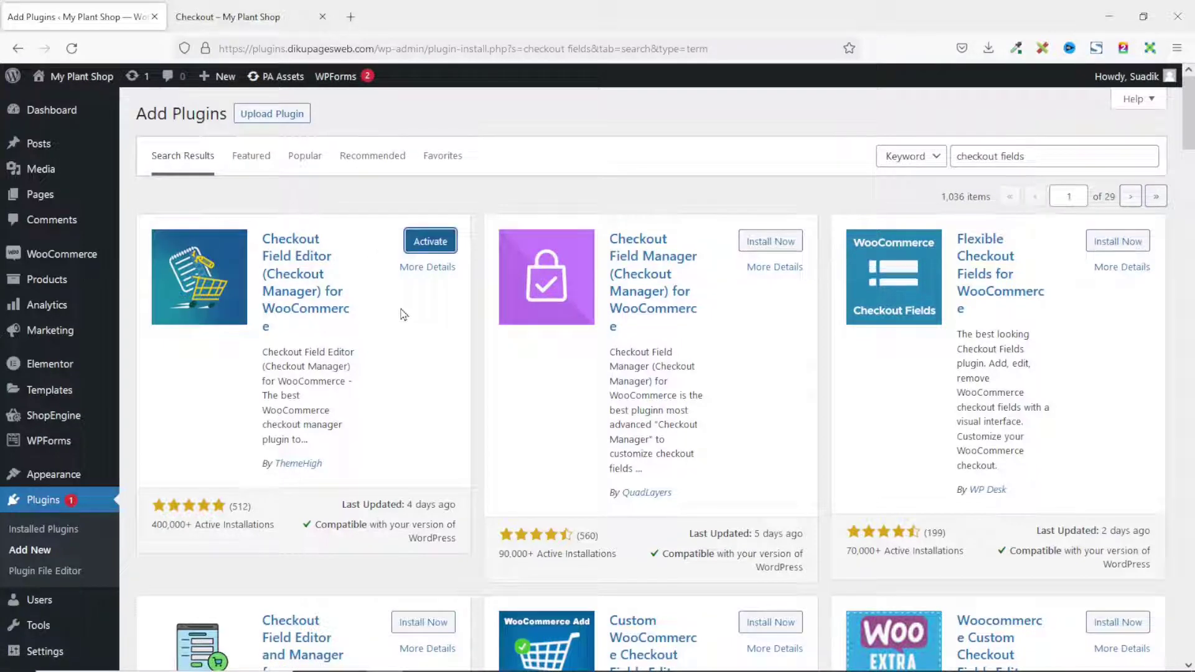
{"action": "left_click", "coordinate": [437, 244]}
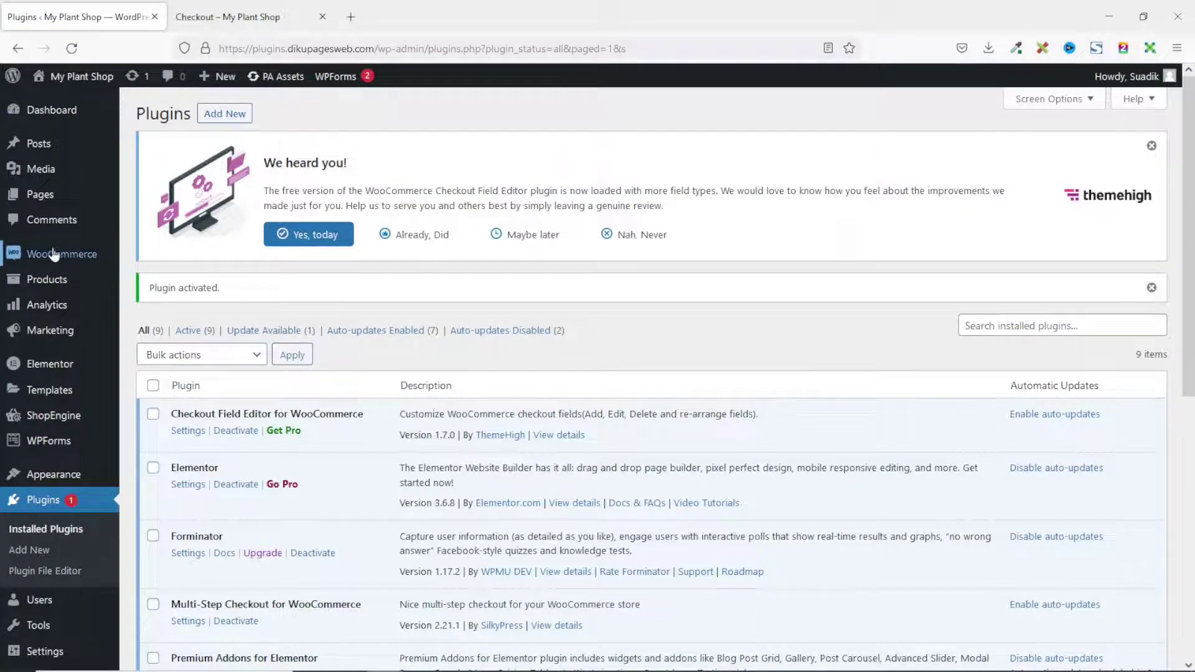
{"action": "mouse_move", "coordinate": [62, 253]}
In the Checkout Form editor, move billing_email to the top of the billing fields.
{"action": "left_click", "coordinate": [190, 310]}
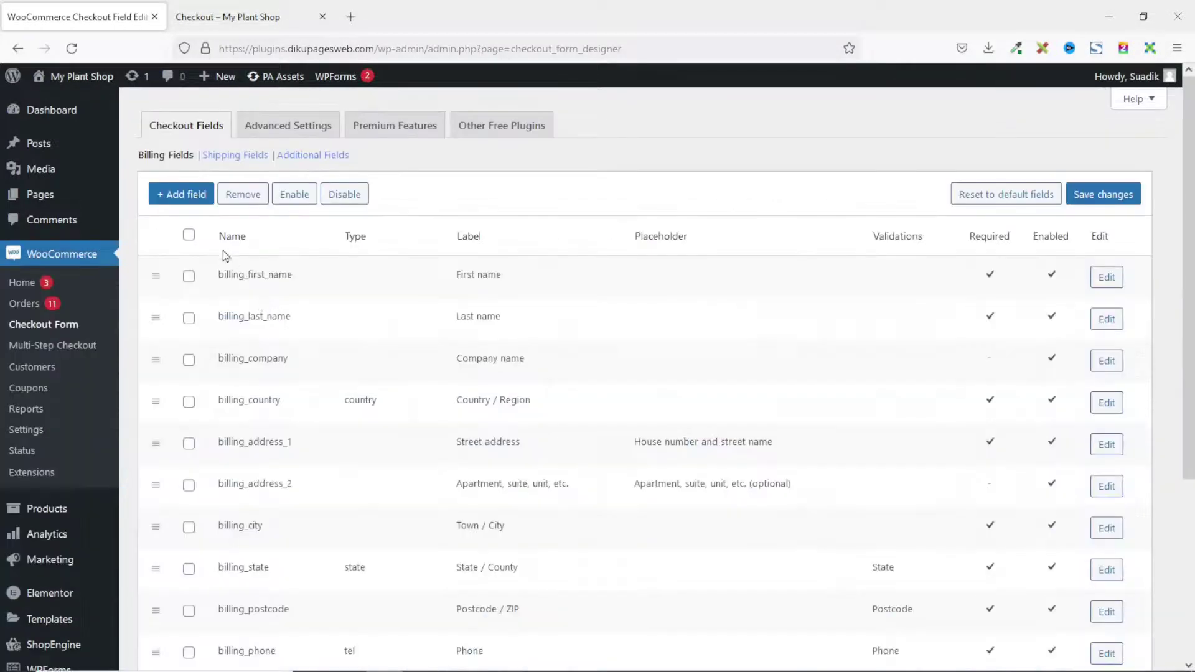
{"action": "scroll", "coordinate": [323, 371], "scroll_direction": "down", "scroll_amount": 4}
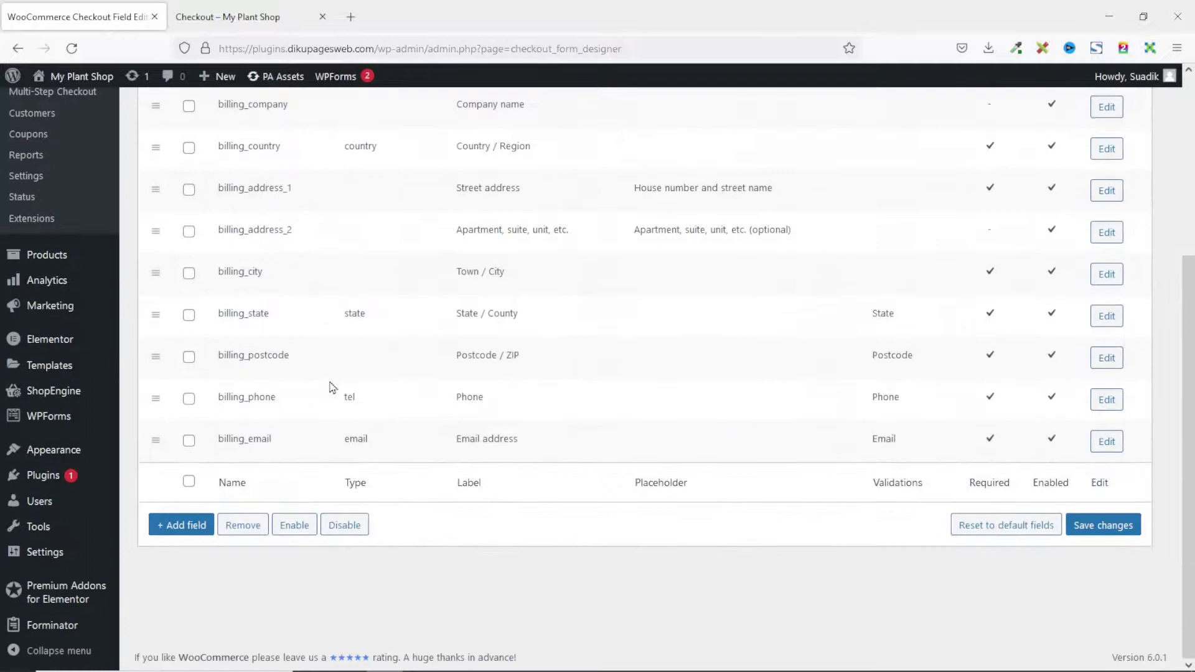
{"action": "scroll", "coordinate": [331, 390], "scroll_direction": "up", "scroll_amount": 3}
{"action": "scroll", "coordinate": [334, 388], "scroll_direction": "up", "scroll_amount": 1}
{"action": "scroll", "coordinate": [249, 461], "scroll_direction": "down", "scroll_amount": 4}
{"action": "left_click_drag", "start_coordinate": [158, 453], "coordinate": [155, 269]}
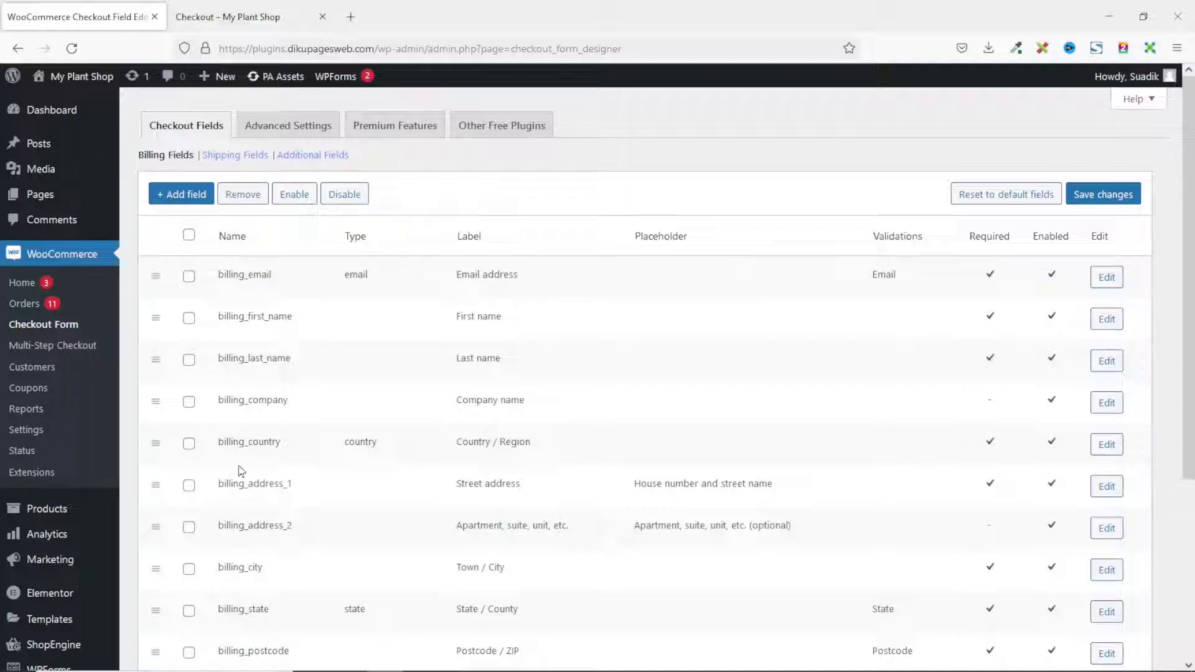
Disable billing_company and billing_address_2, then save the billing field changes.
{"action": "scroll", "coordinate": [284, 508], "scroll_direction": "down", "scroll_amount": 2}
{"action": "scroll", "coordinate": [293, 451], "scroll_direction": "up", "scroll_amount": 2}
{"action": "scroll", "coordinate": [299, 434], "scroll_direction": "down", "scroll_amount": 2}
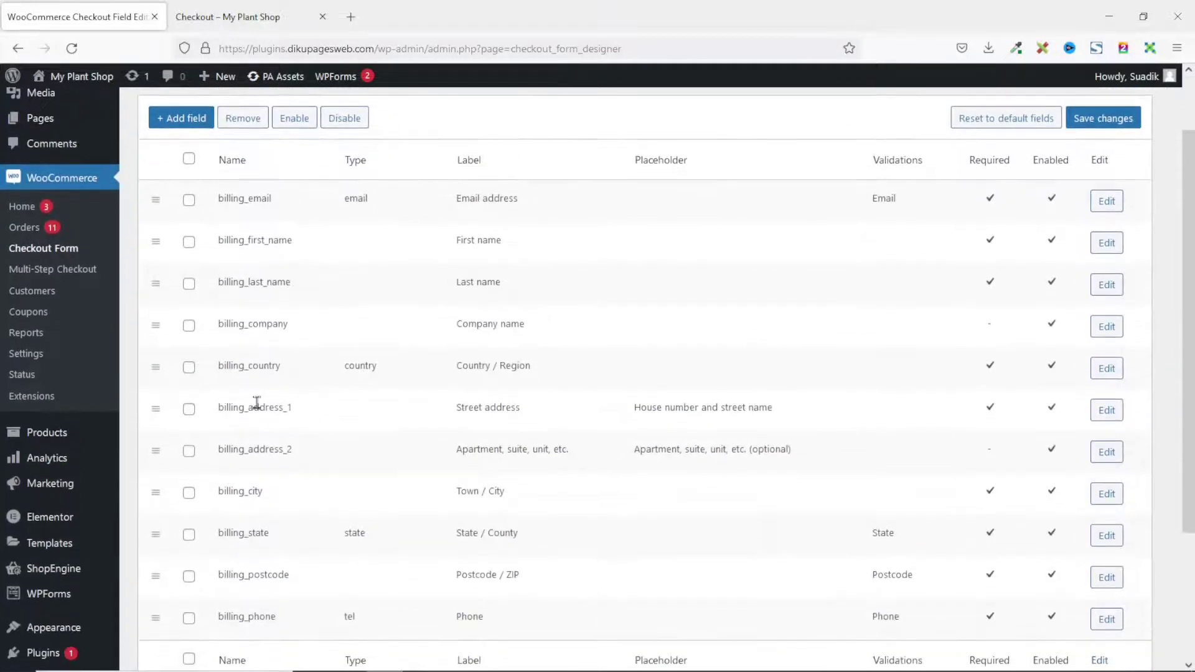
{"action": "left_click", "coordinate": [189, 325]}
{"action": "scroll", "coordinate": [264, 337], "scroll_direction": "up", "scroll_amount": 2}
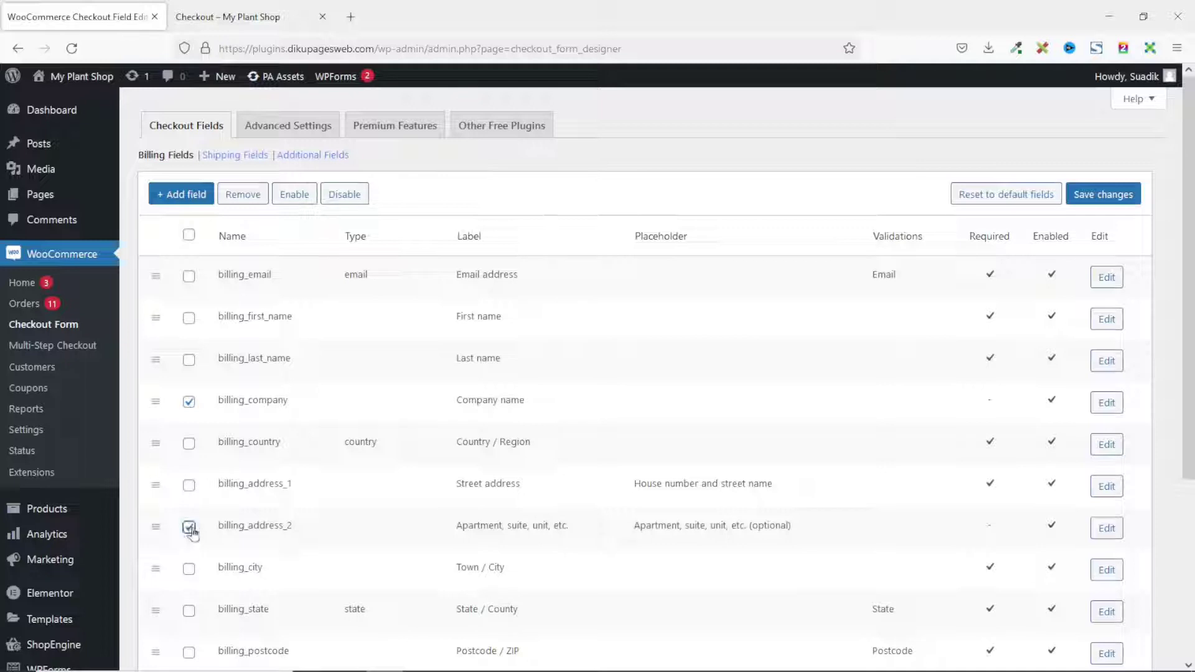
{"action": "left_click", "coordinate": [346, 194]}
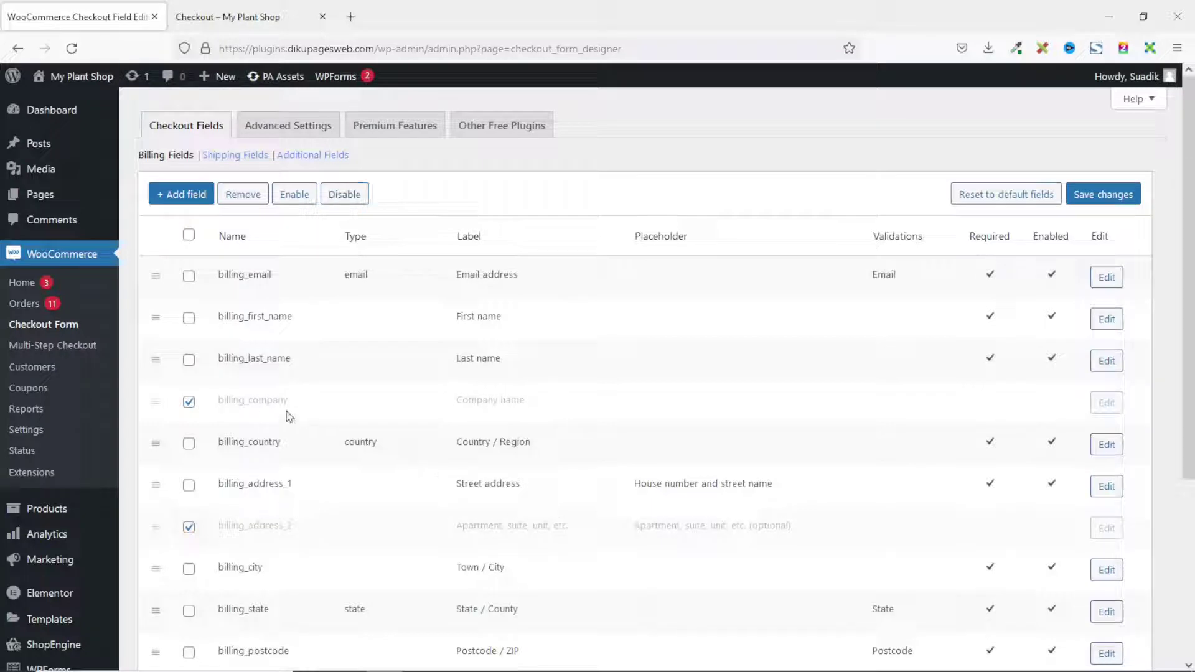
{"action": "left_click", "coordinate": [1121, 198]}
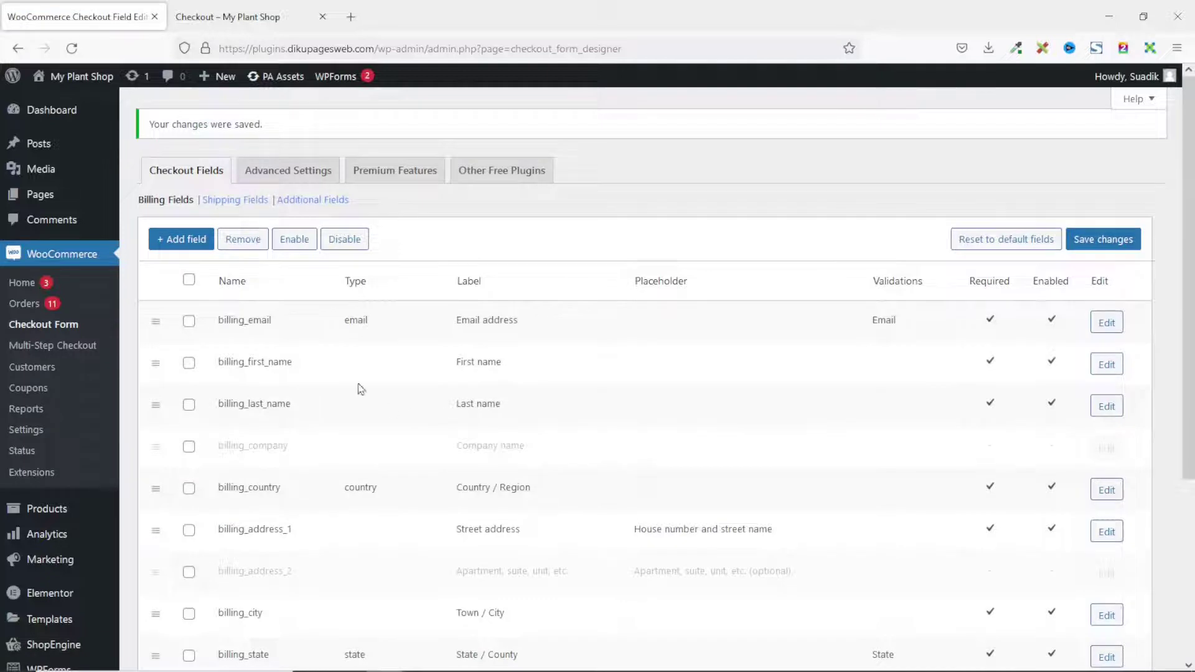
Reload the storefront checkout to confirm Email address now leads the billing fields.
{"action": "left_click", "coordinate": [255, 21]}
{"action": "left_click", "coordinate": [72, 48]}
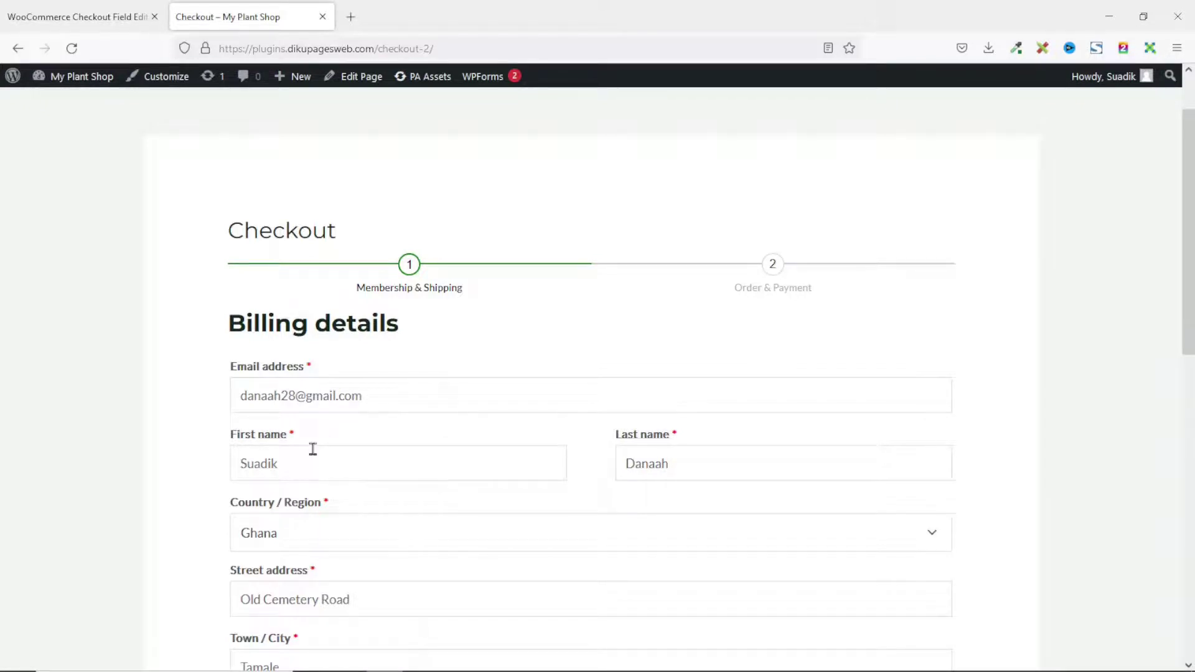
{"action": "left_click", "coordinate": [91, 15]}
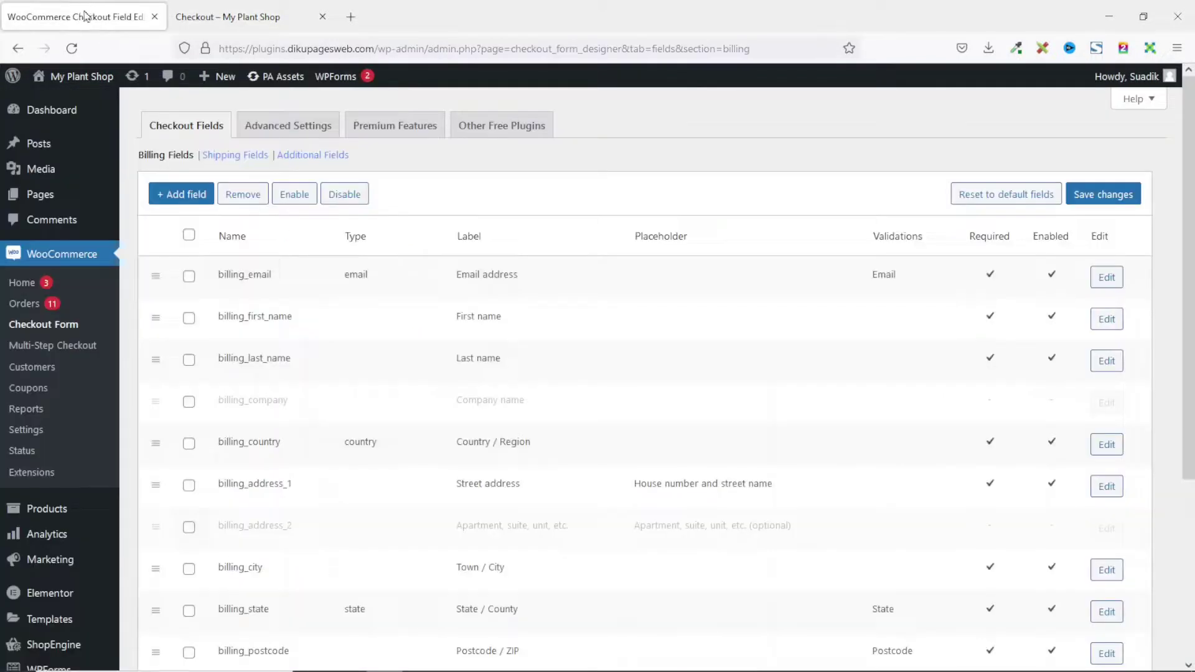
Review the Shipping Fields and Additional Fields lists, comparing them with the storefront checkout.
{"action": "left_click", "coordinate": [233, 159]}
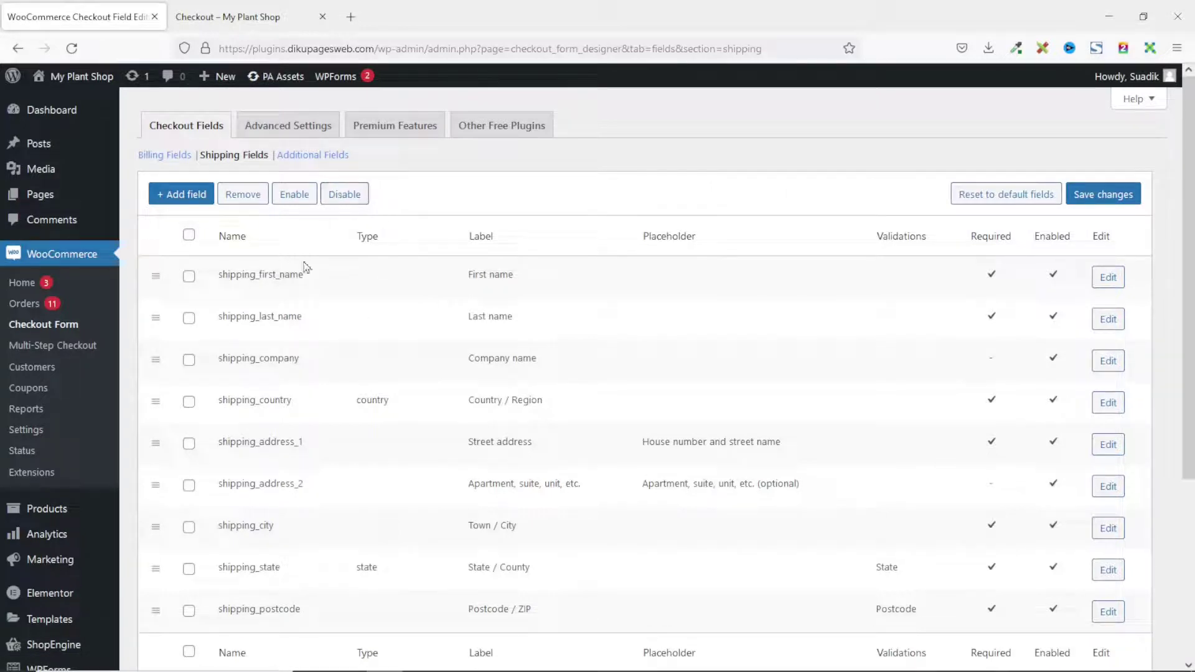
{"action": "left_click", "coordinate": [307, 160]}
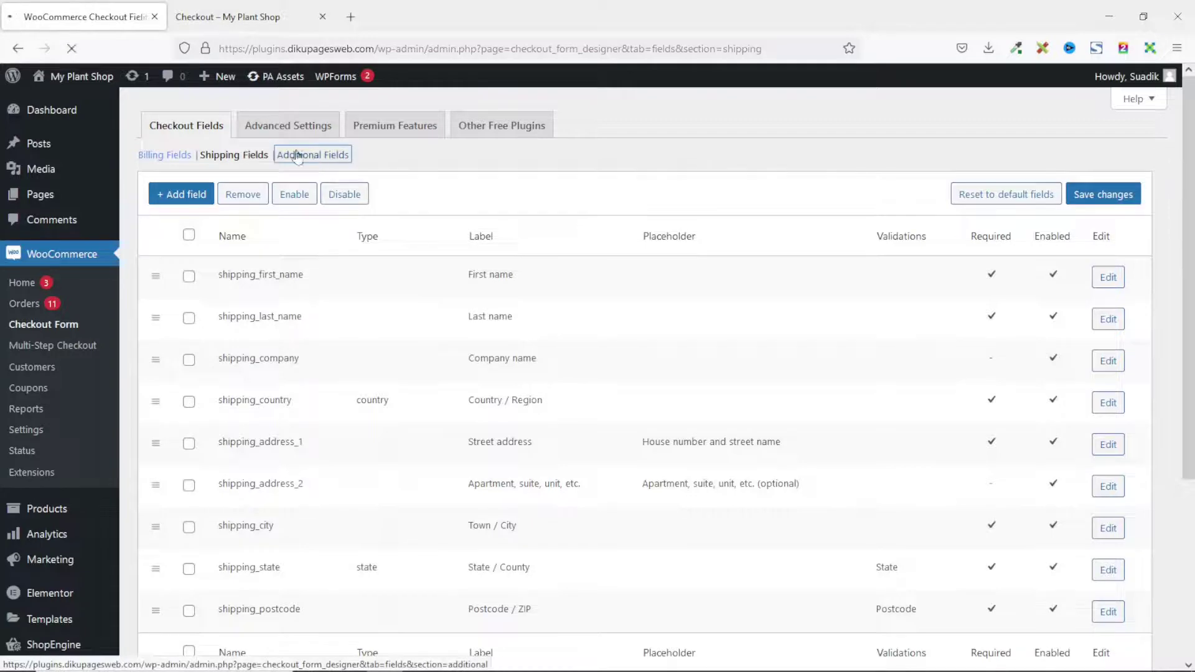
{"action": "key", "text": "ctrl+Tab"}
{"action": "scroll", "coordinate": [315, 192], "scroll_direction": "down", "scroll_amount": 10}
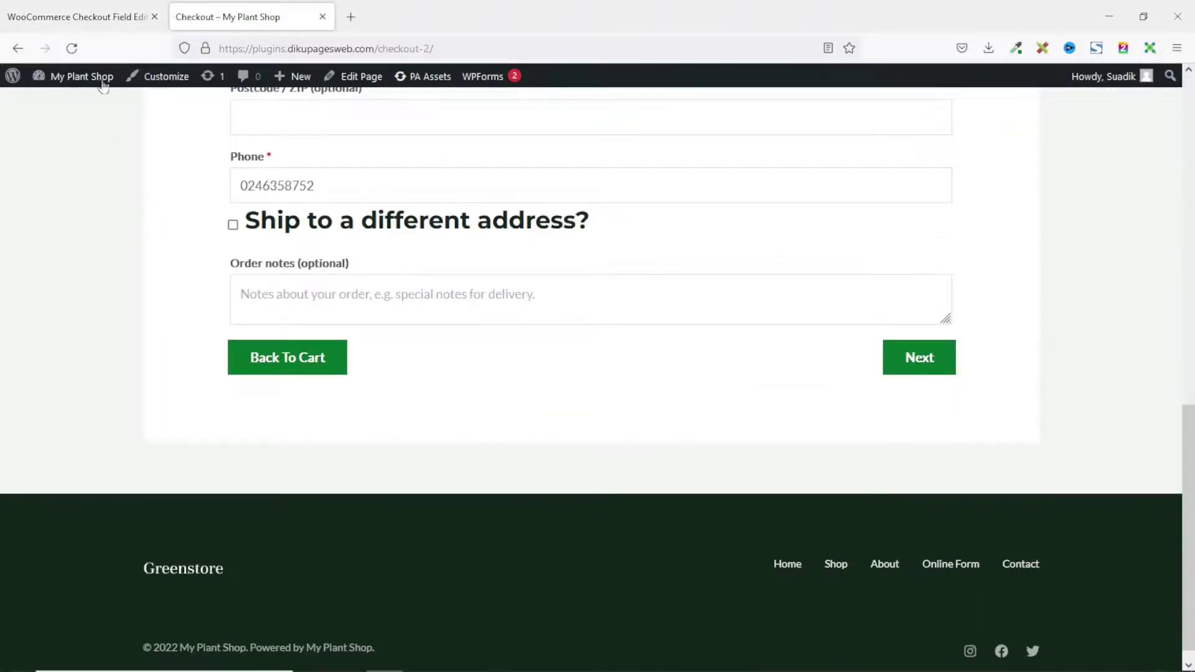
{"action": "left_click", "coordinate": [93, 12]}
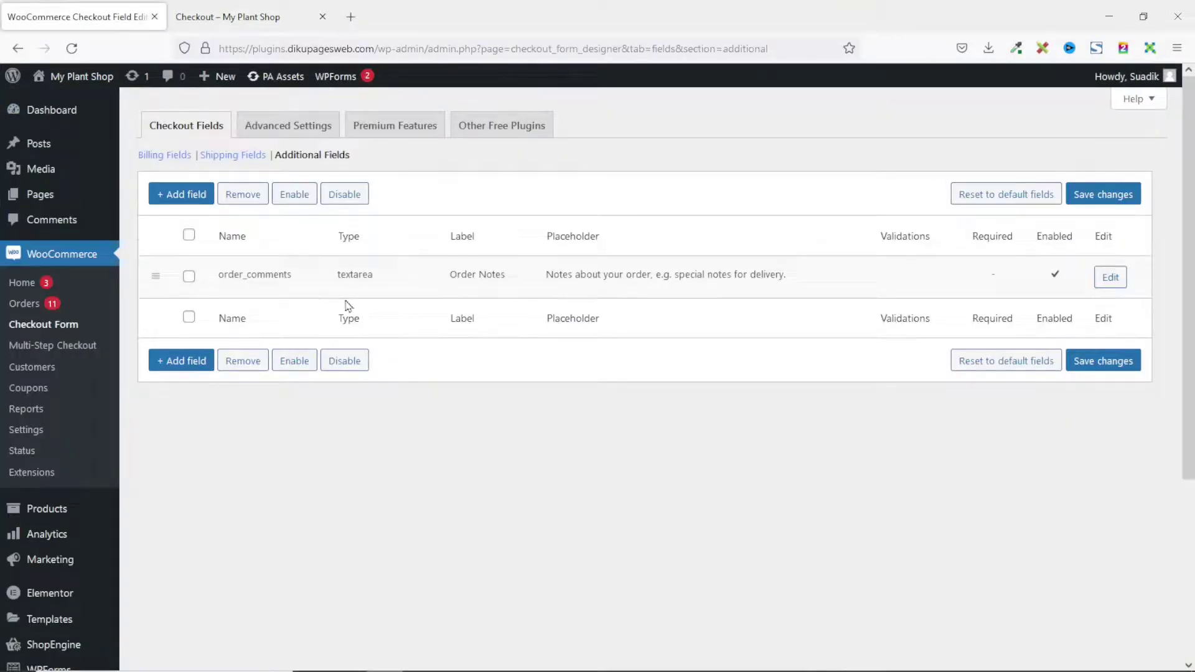
Inspect the order_comments field settings without changes, then return to the top of the storefront checkout.
{"action": "left_click", "coordinate": [1111, 280]}
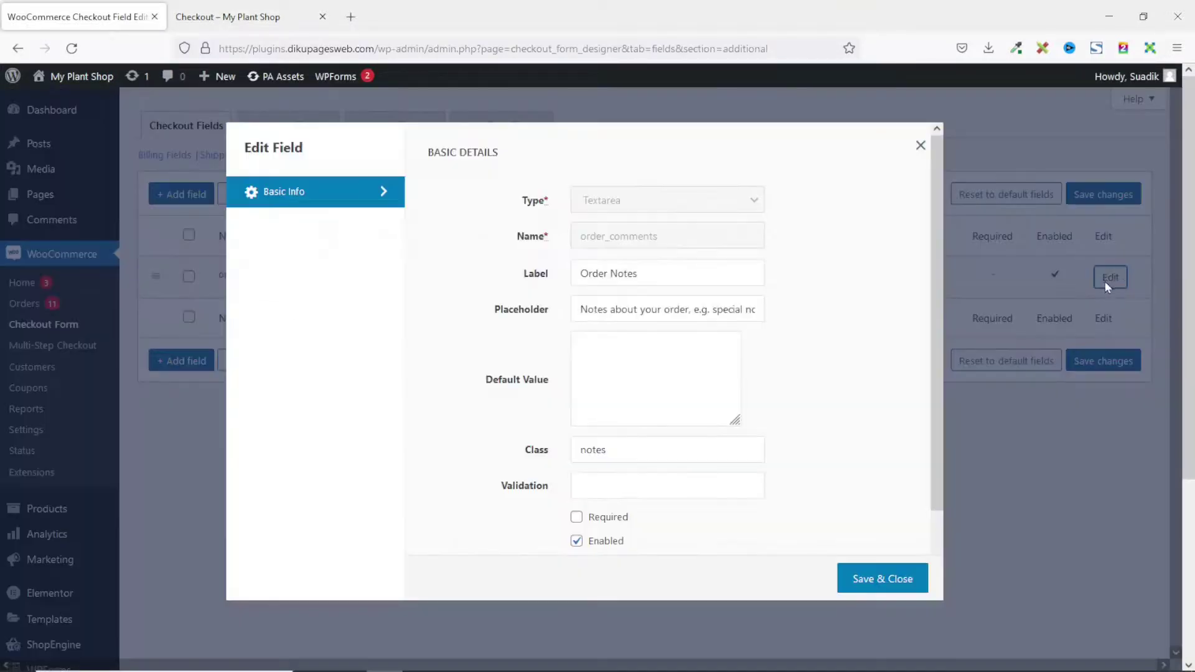
{"action": "scroll", "coordinate": [798, 296], "scroll_direction": "down", "scroll_amount": 2}
{"action": "scroll", "coordinate": [804, 308], "scroll_direction": "up", "scroll_amount": 2}
{"action": "left_click", "coordinate": [919, 146]}
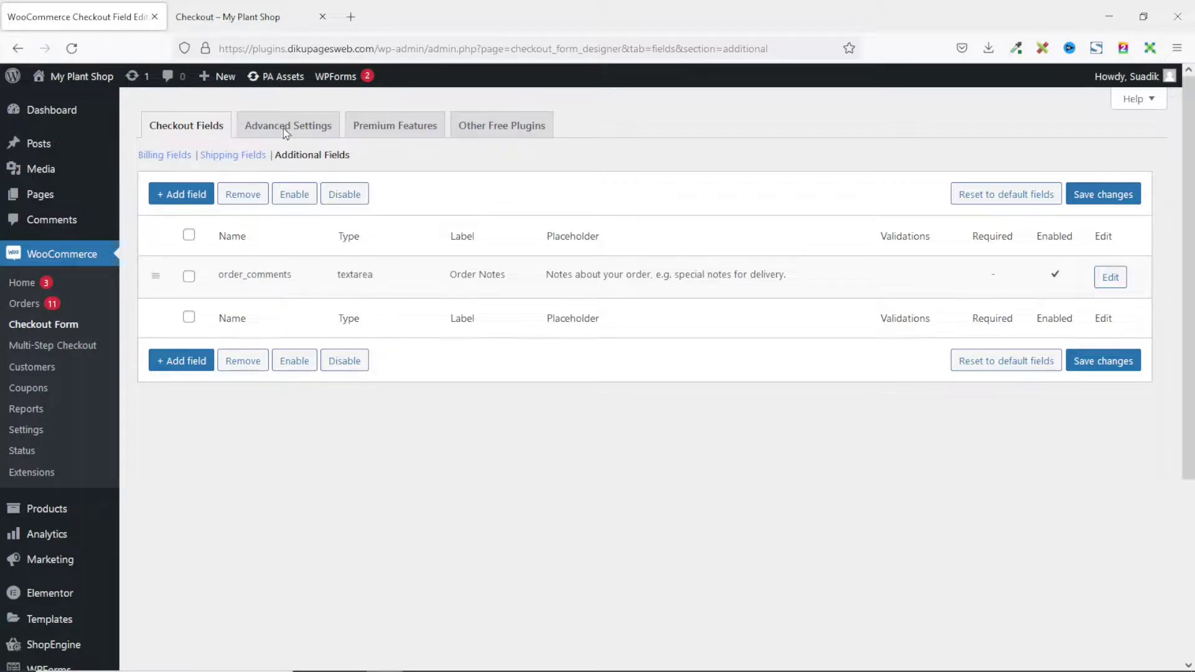
{"action": "left_click", "coordinate": [237, 17]}
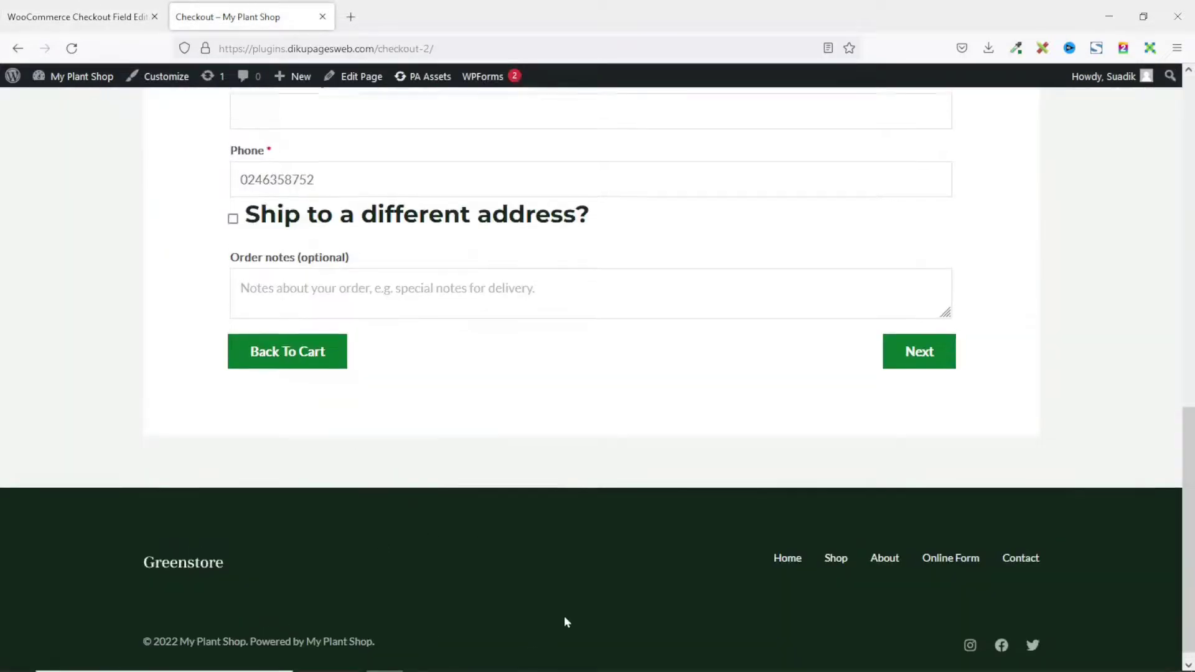
{"action": "scroll", "coordinate": [565, 619], "scroll_direction": "up", "scroll_amount": 10}
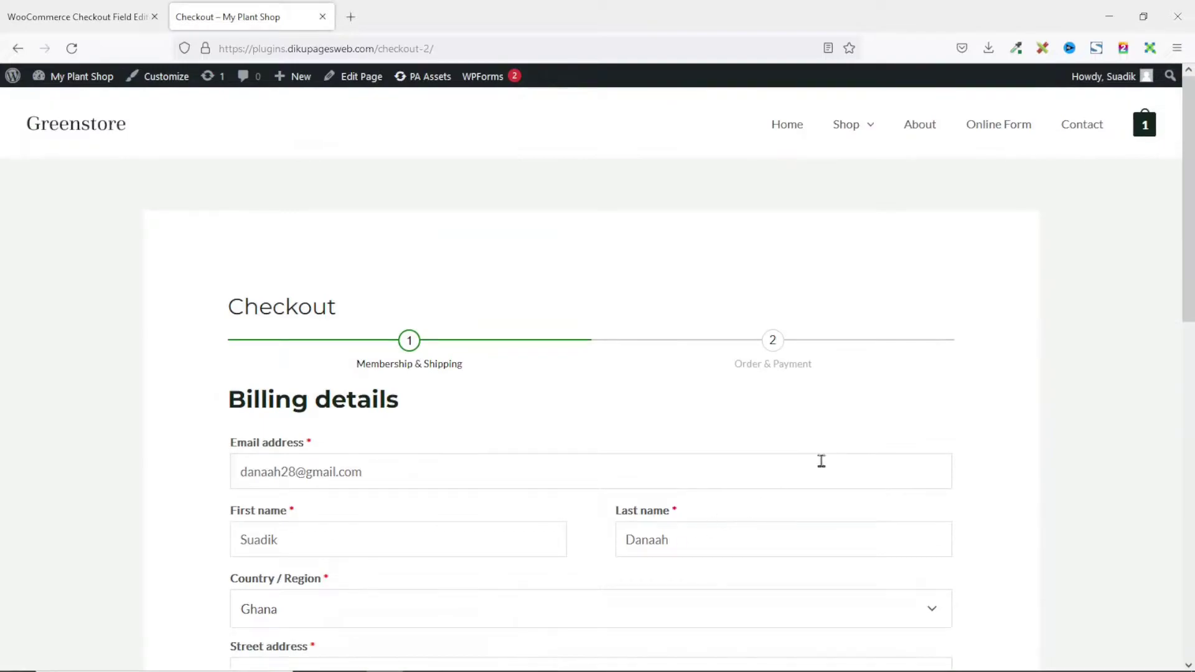